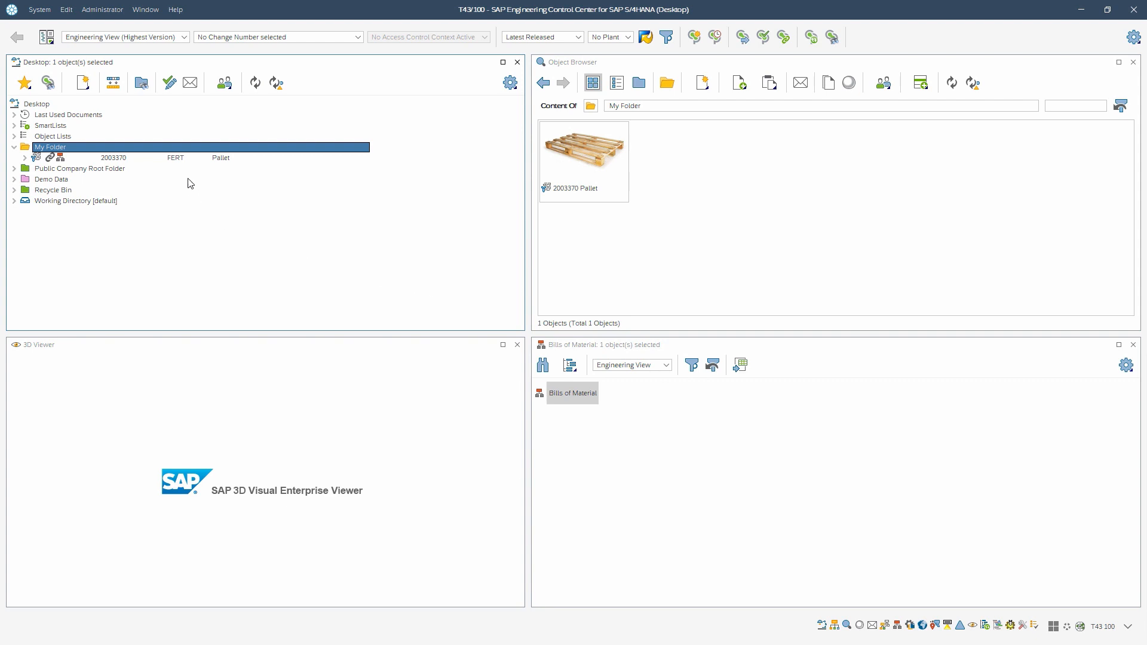
Step: Show the bill of materials of the Pallet material 2003370 from My Folder
left_click(180, 159)
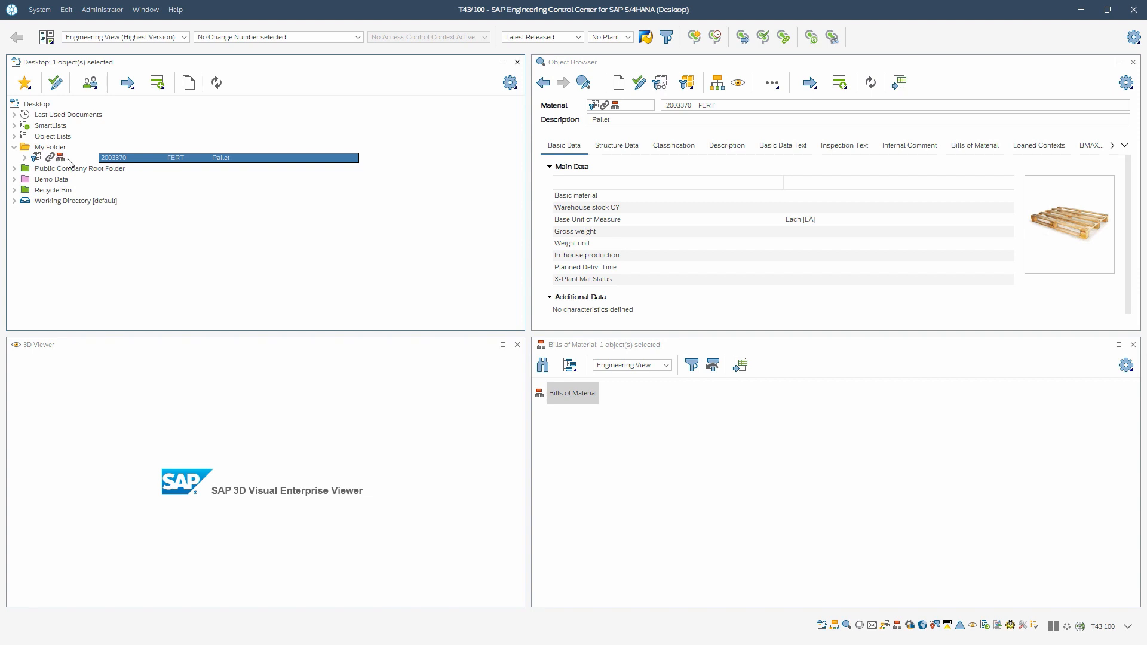
left_click_drag(69, 162, 588, 420)
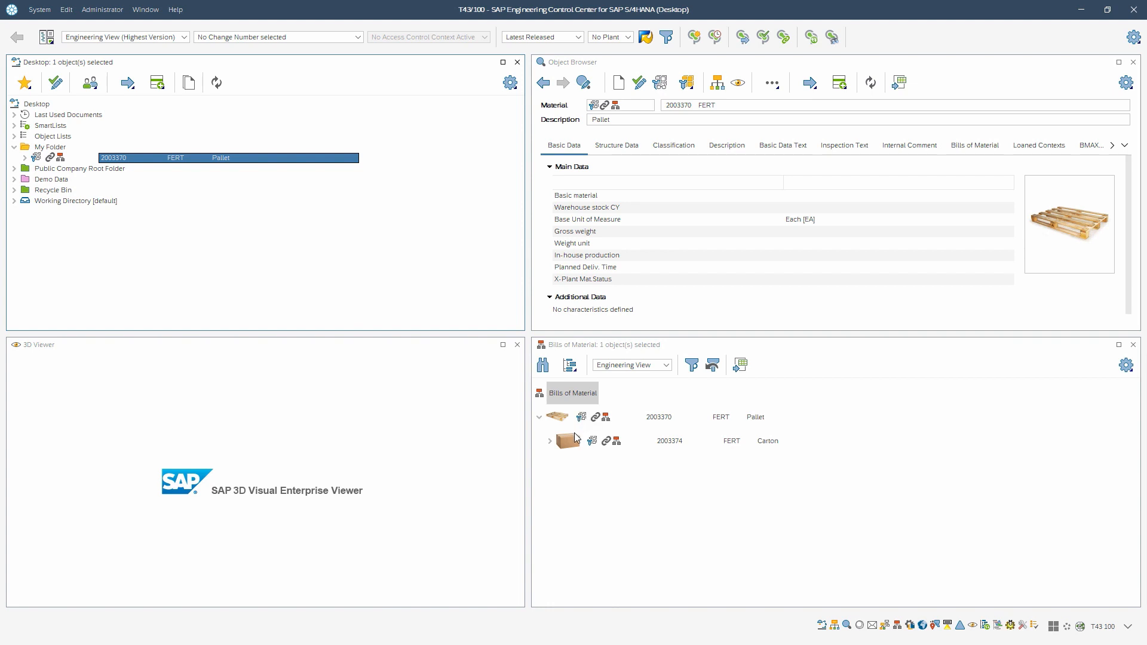
Step: Expand the entire Pallet bill of materials structure down to the Can blank
left_click(550, 442)
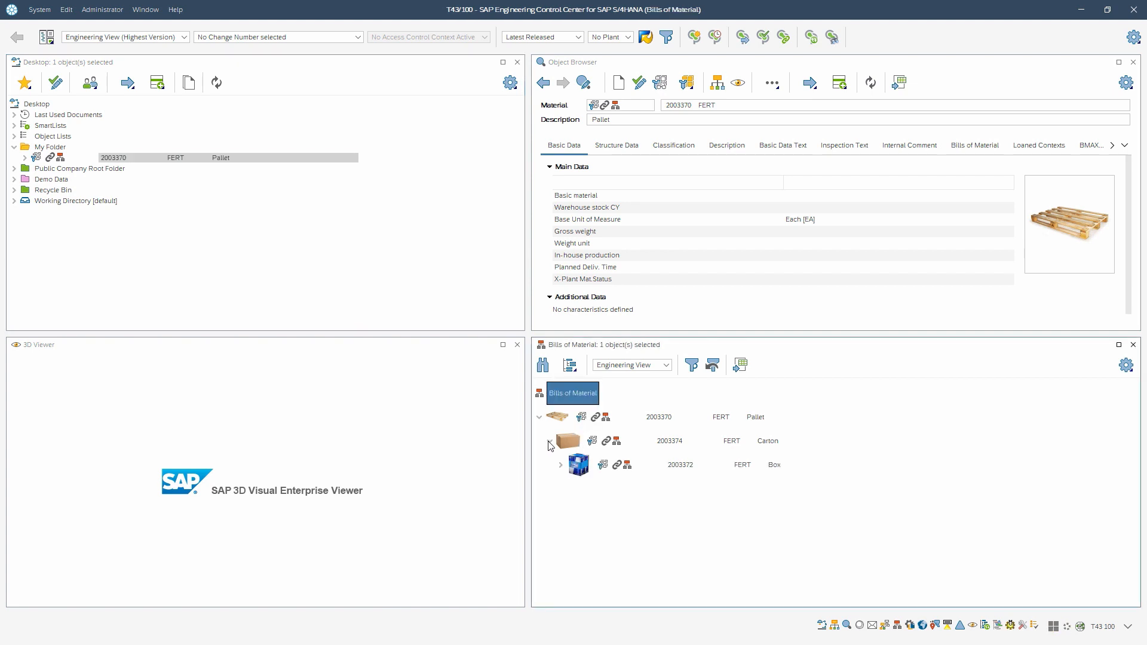
left_click(573, 371)
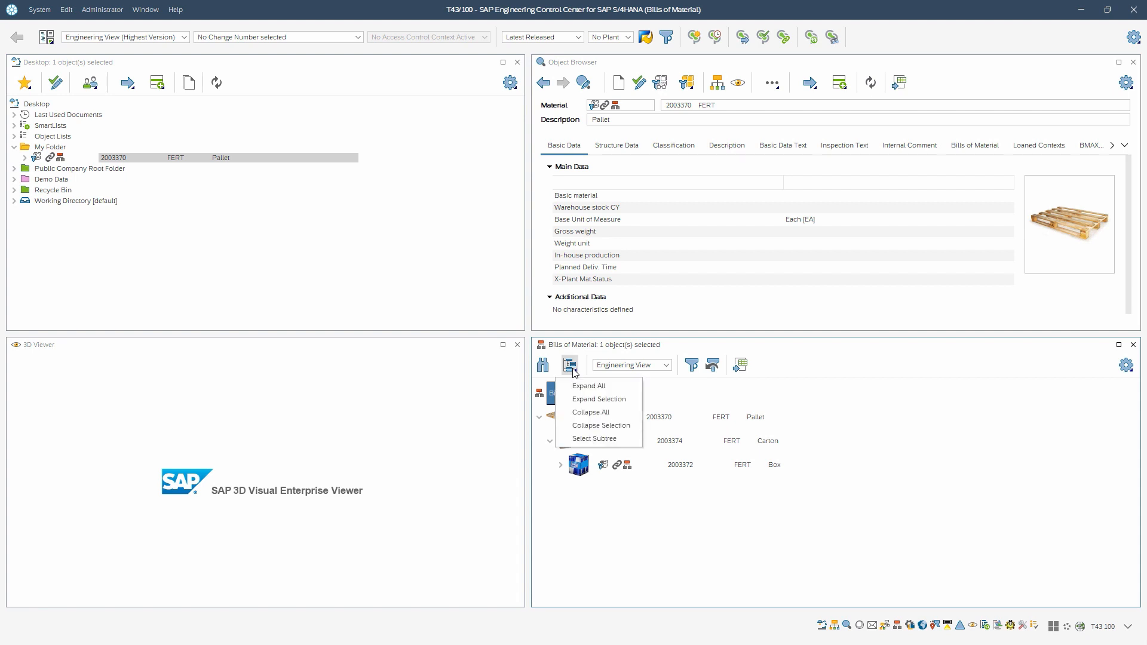
left_click(577, 387)
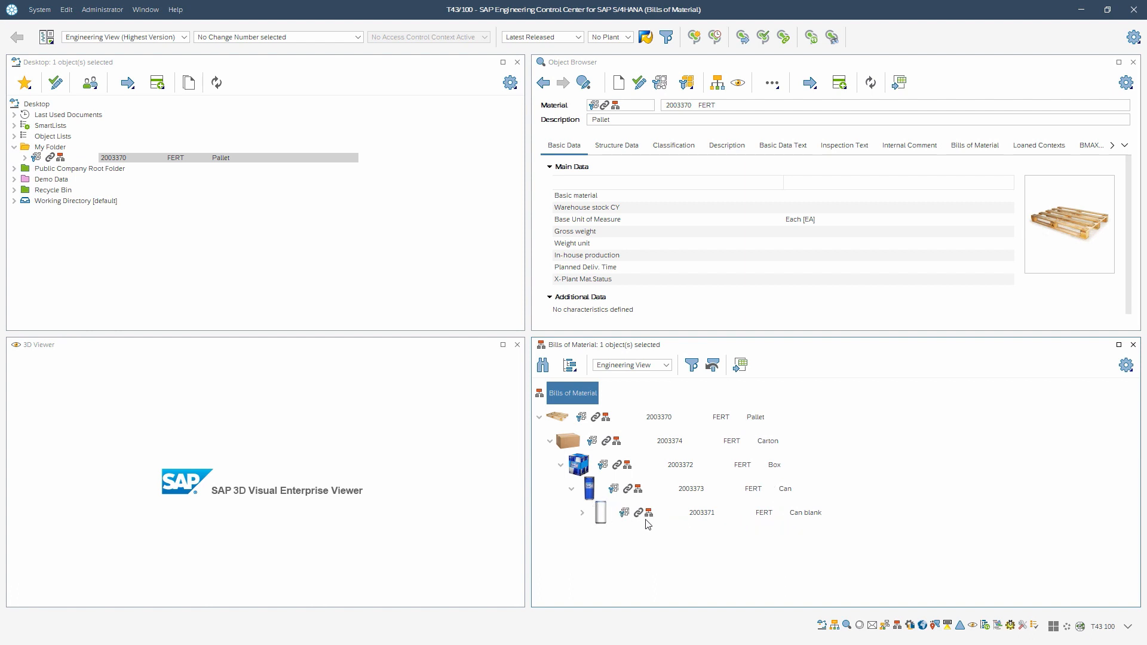
Step: Copy the Can blank material 2003371 from the bill of materials into My Folder and select it there
left_click(710, 517)
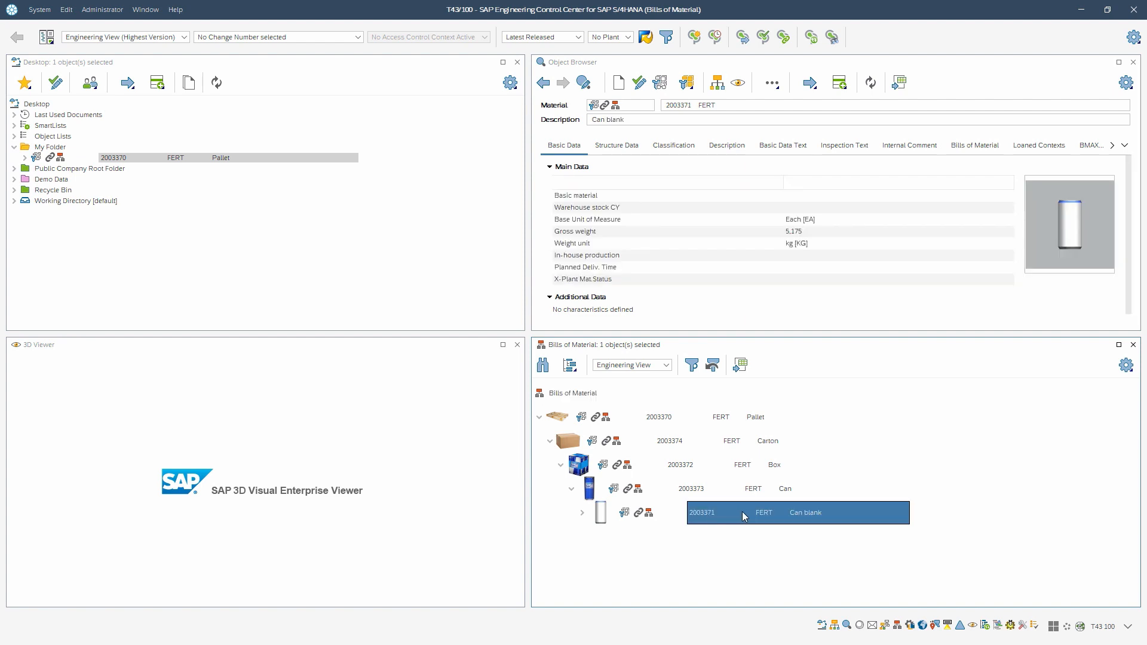
left_click_drag(744, 516, 59, 150)
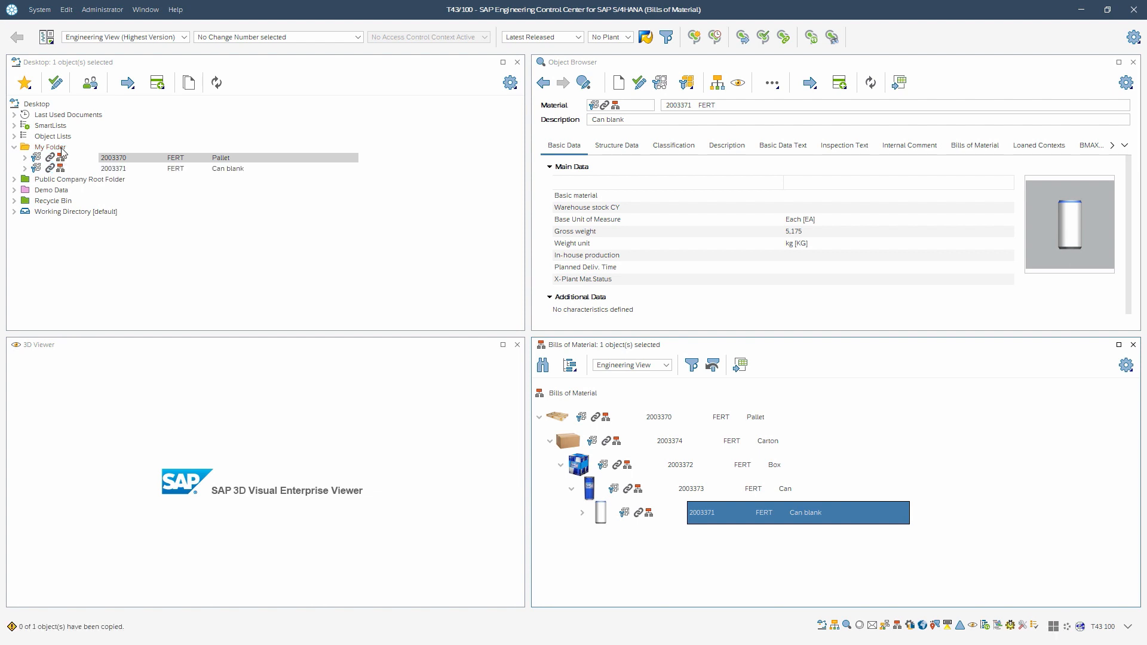
left_click(232, 171)
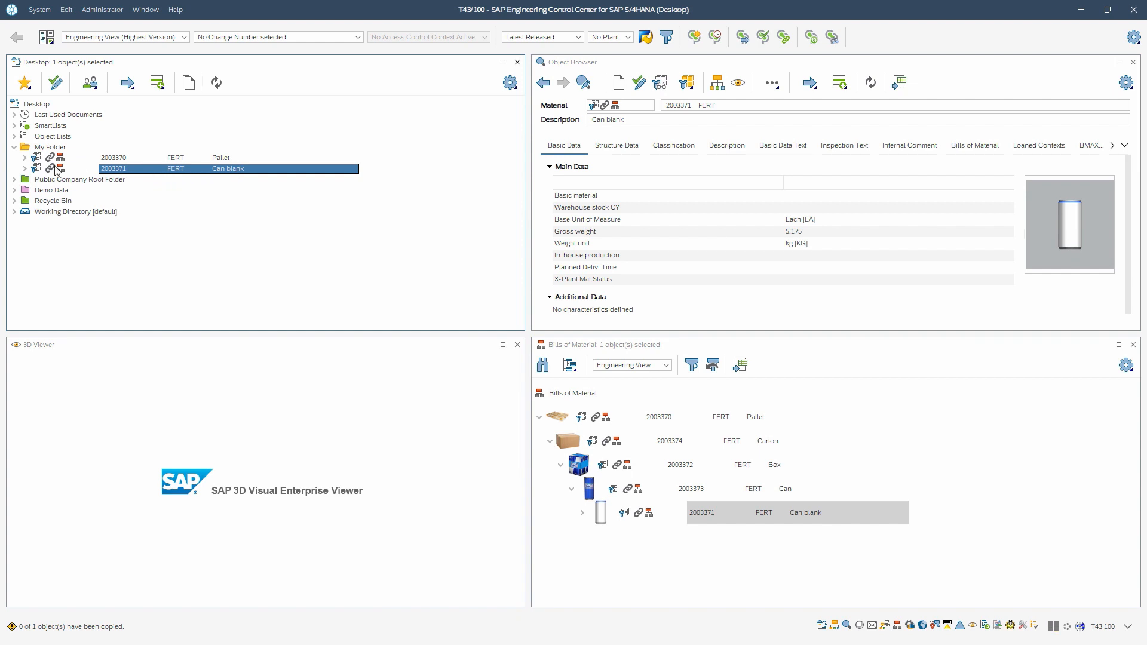
Step: Expand the Can blank's linked objects and select its NXM model document 1016174
left_click(25, 169)
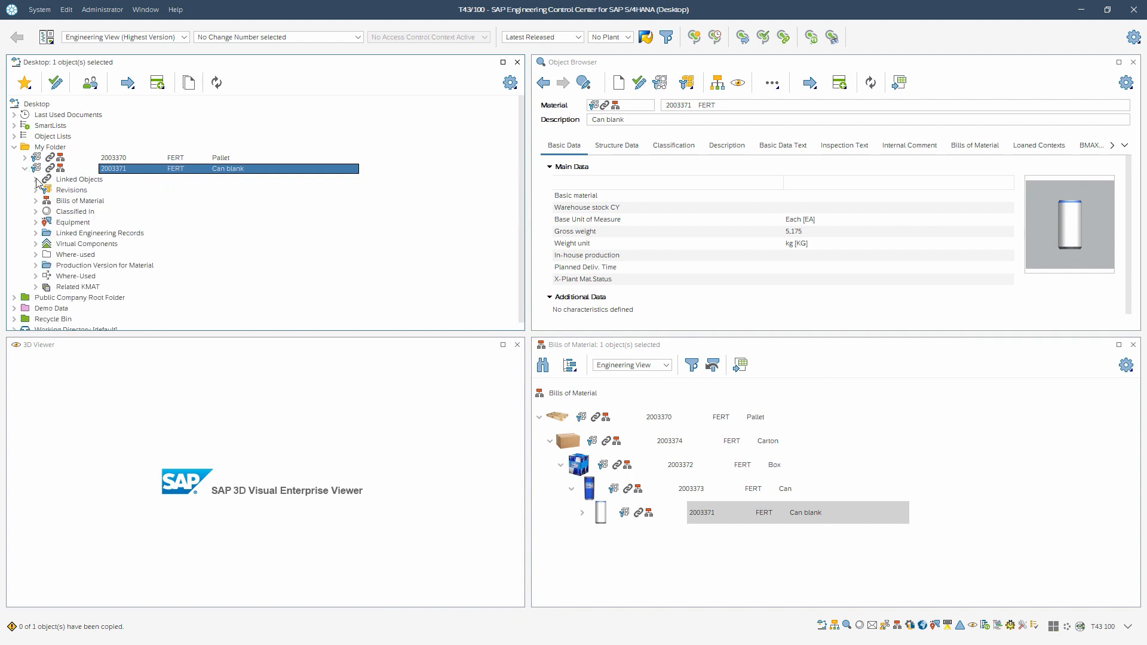
left_click(36, 180)
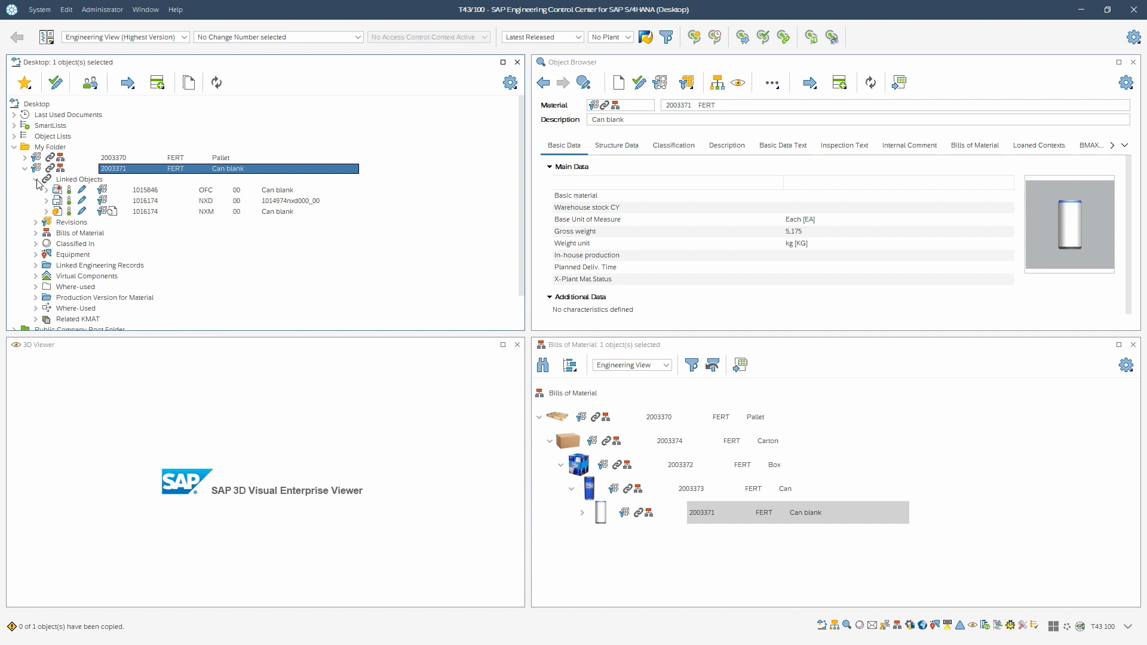
left_click(269, 214)
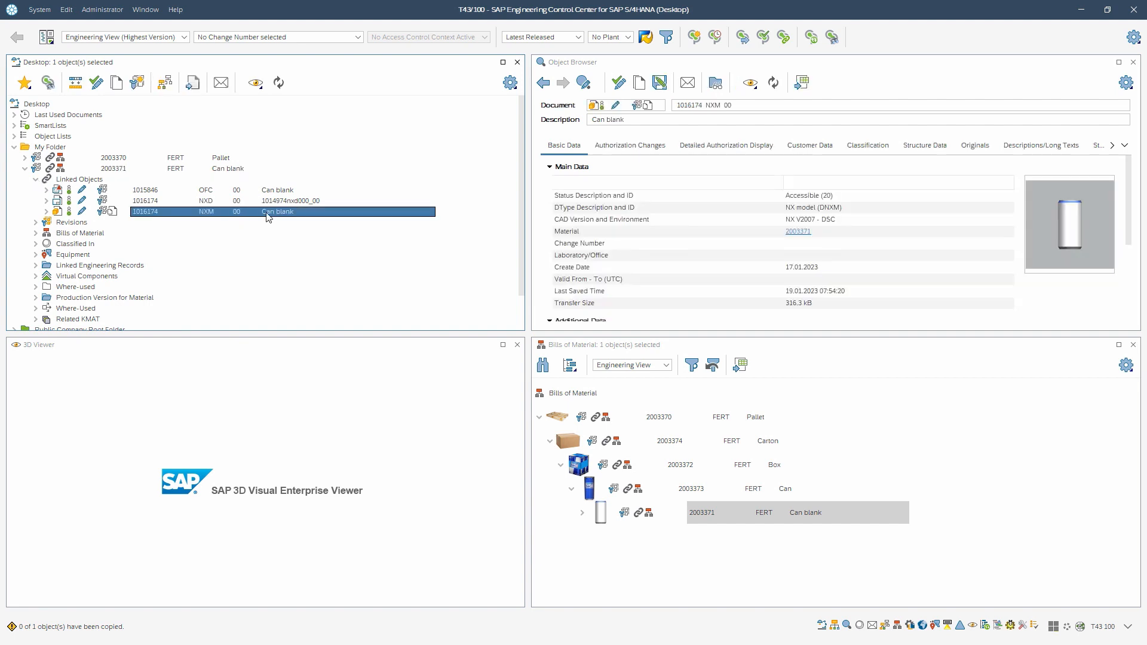
Step: Display the NXM model in the 3D viewer using viewing according to load rules
right_click(267, 216)
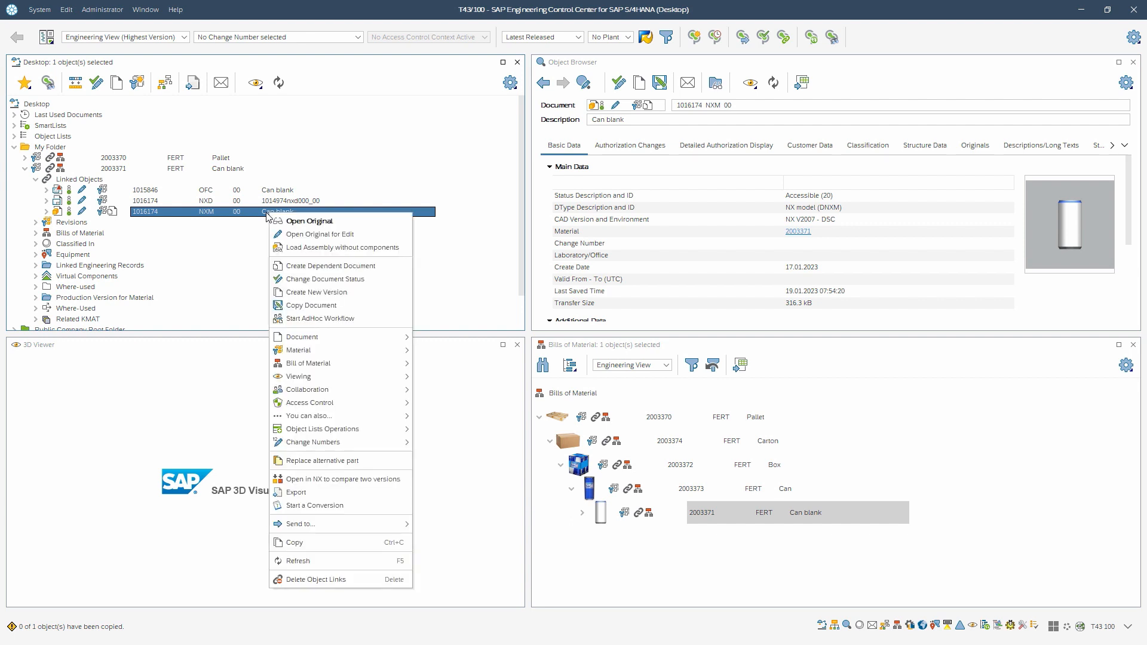
mouse_move(295, 376)
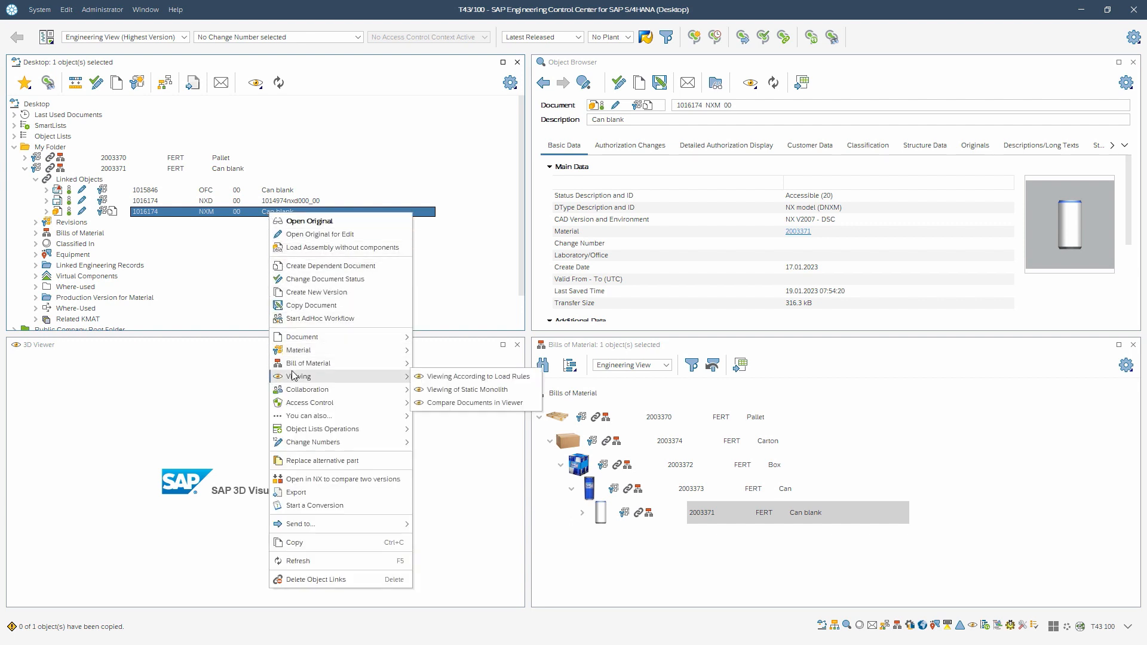
left_click(424, 377)
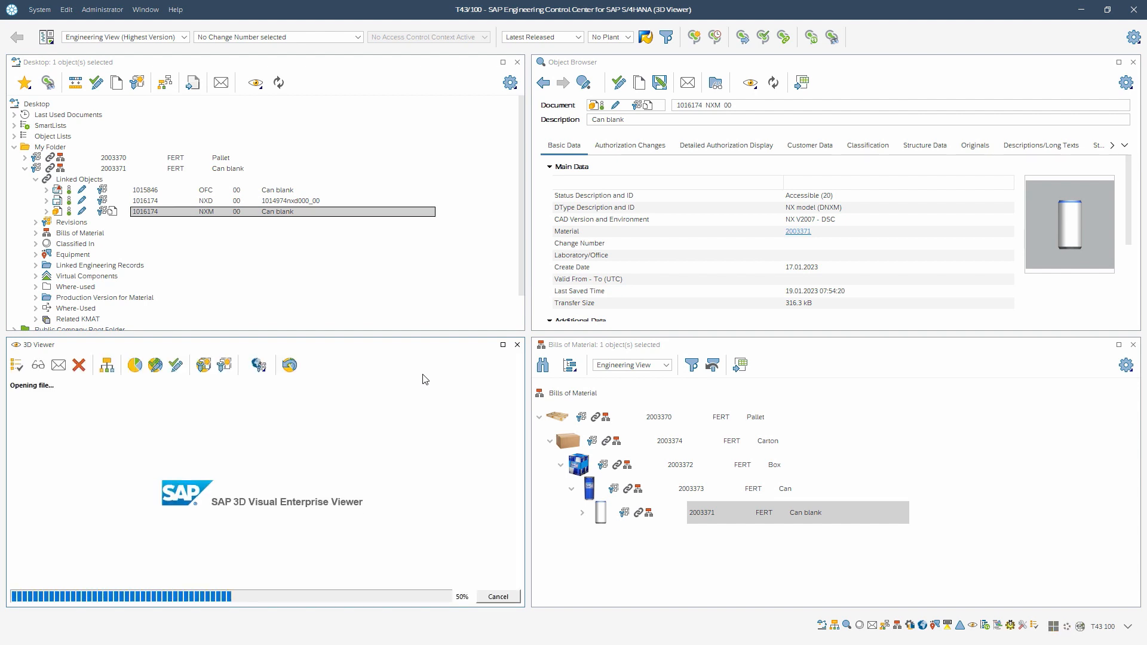
left_click_drag(258, 565, 283, 523)
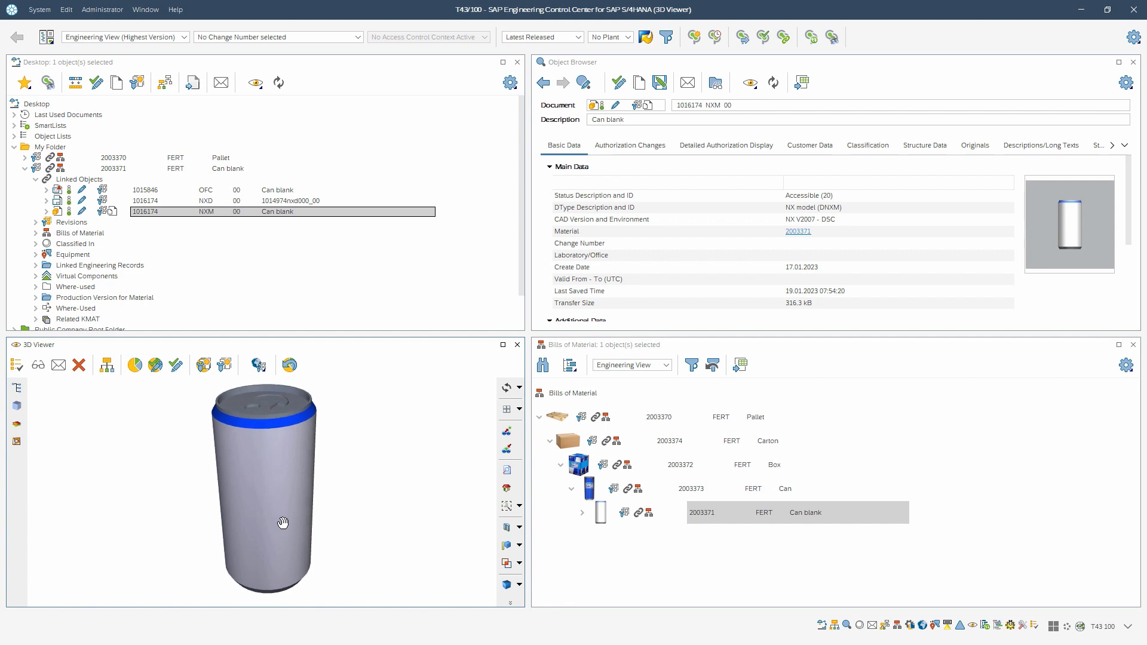
Step: Open the original of the Can blank NXM model in NX
left_click(298, 214)
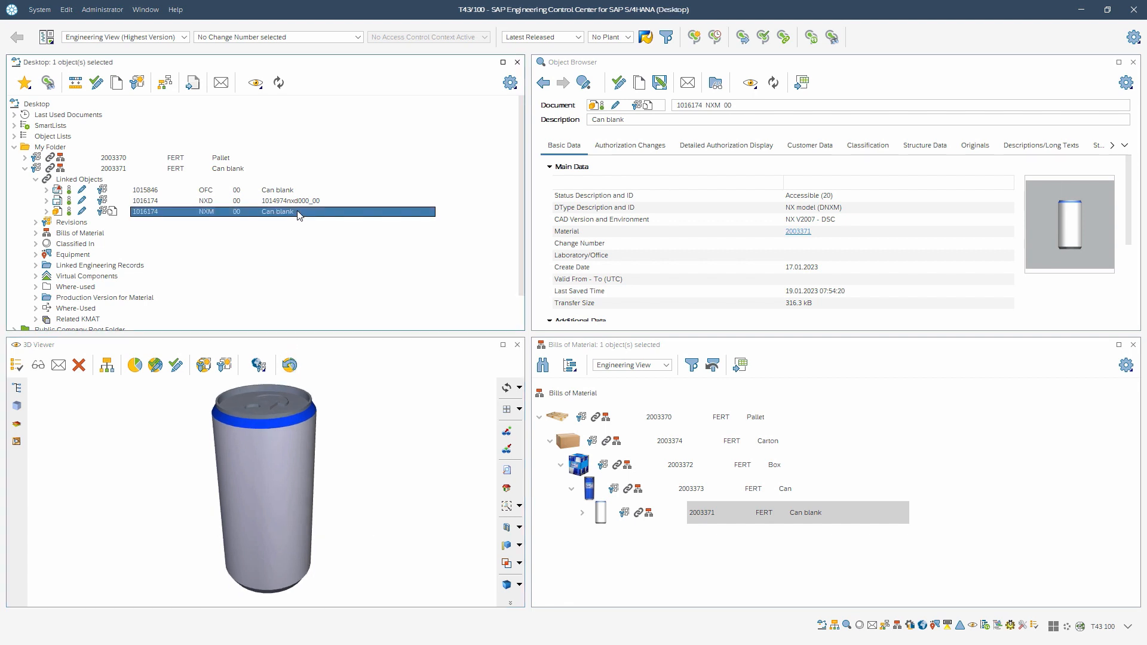
right_click(298, 214)
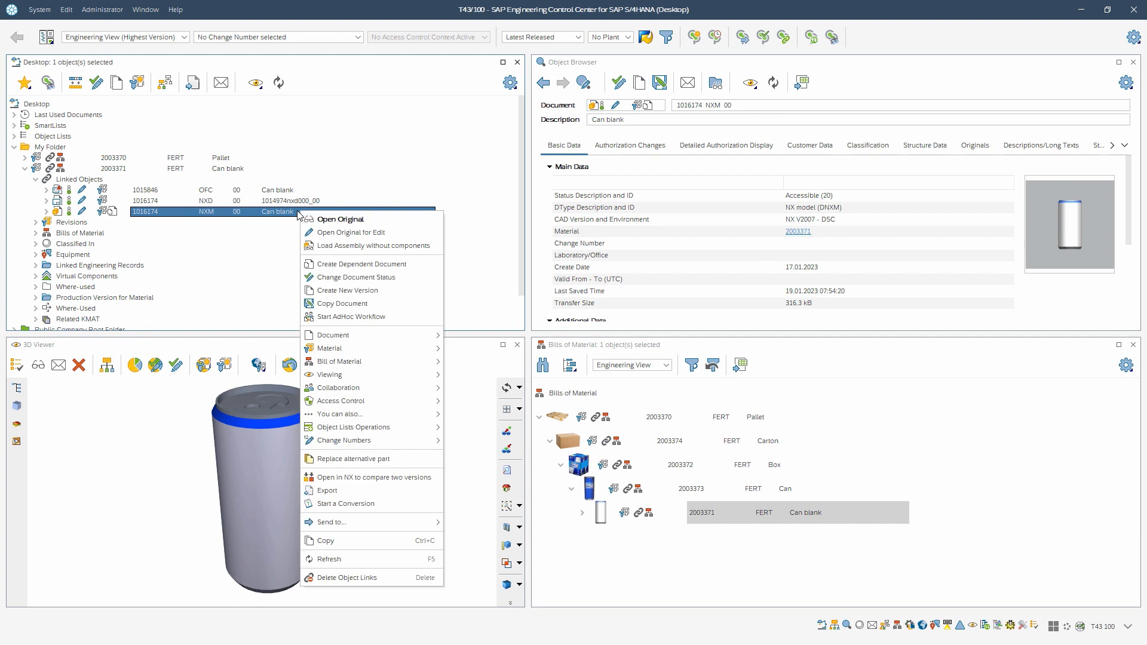
left_click(336, 221)
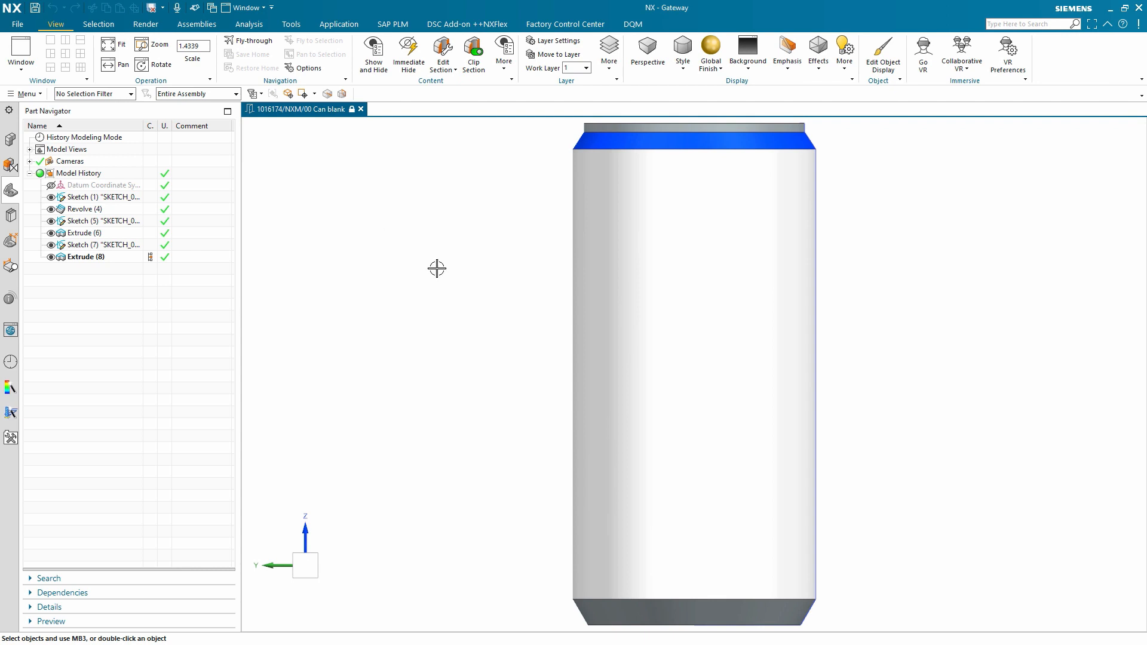
scroll(440, 267, "down", 2)
left_click_drag(461, 235, 453, 281)
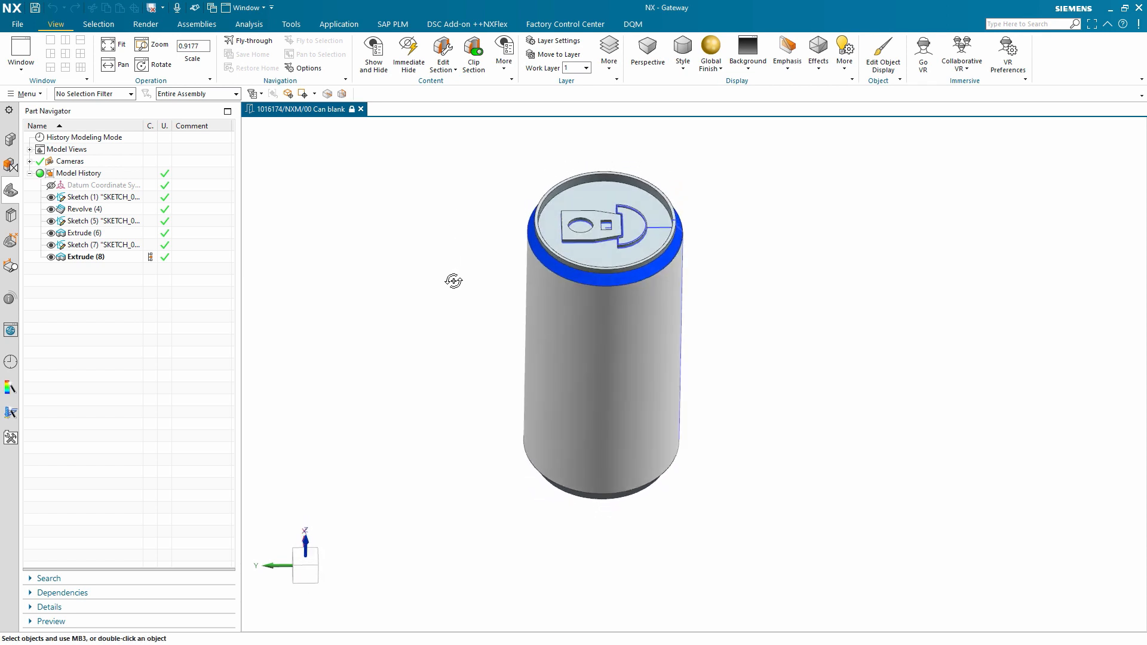
Step: Open the original of the model's dependent drawing document from the SAP PLM functions
left_click(395, 26)
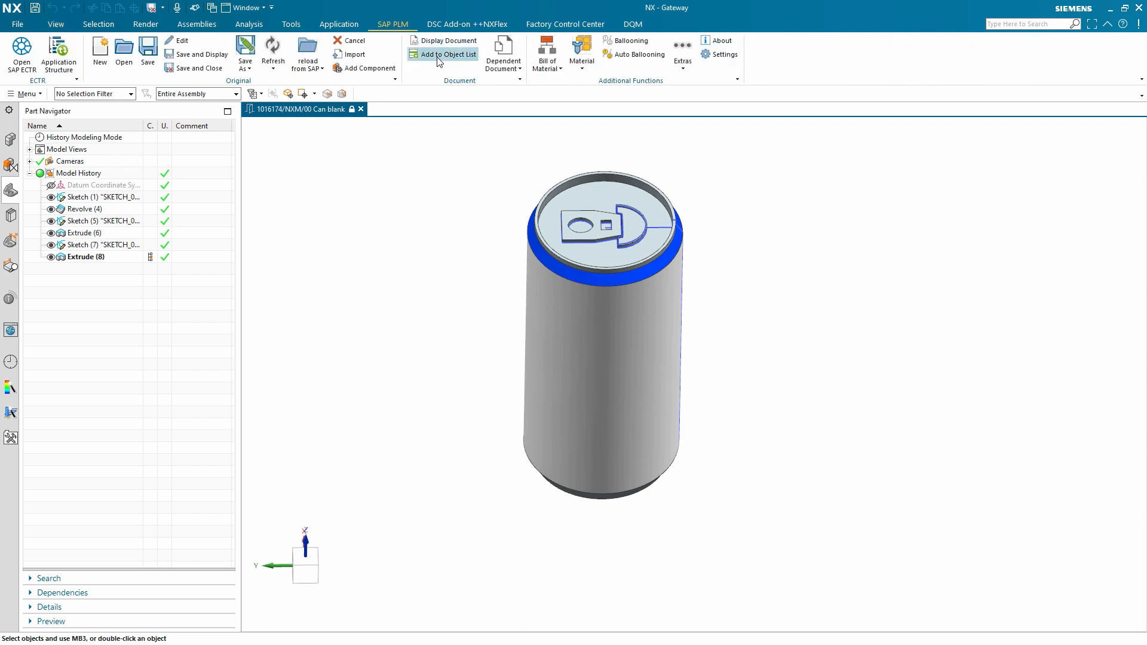
left_click(505, 70)
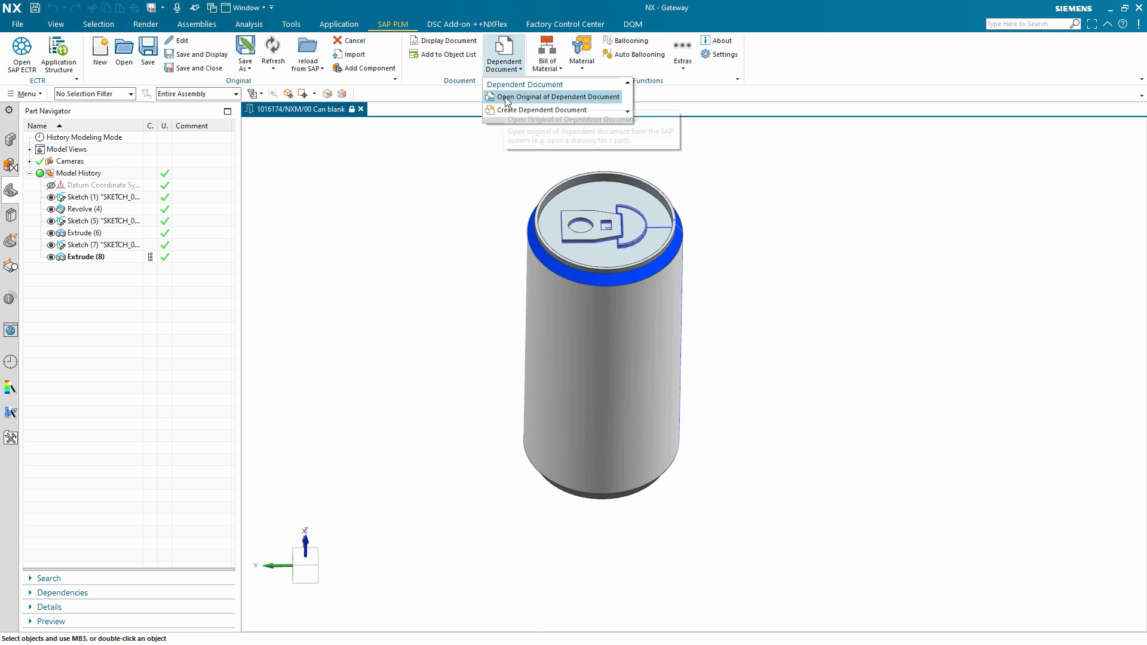
left_click(591, 98)
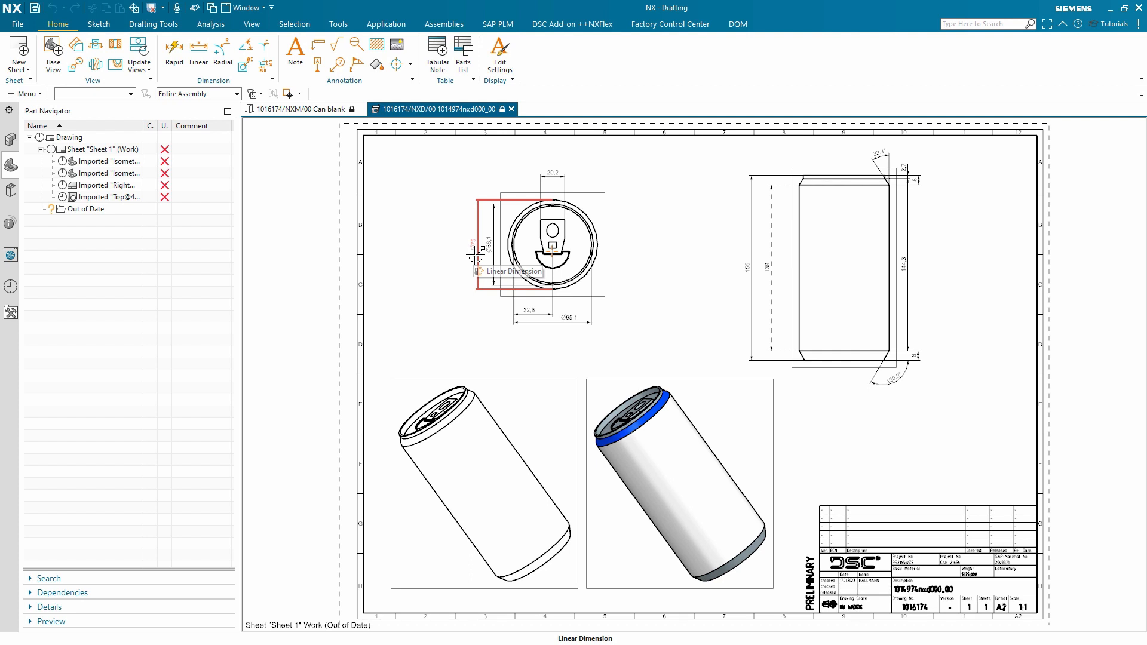
Step: Switch back to SAP ECTR and collapse the Can blank entry in My Folder
left_click(498, 25)
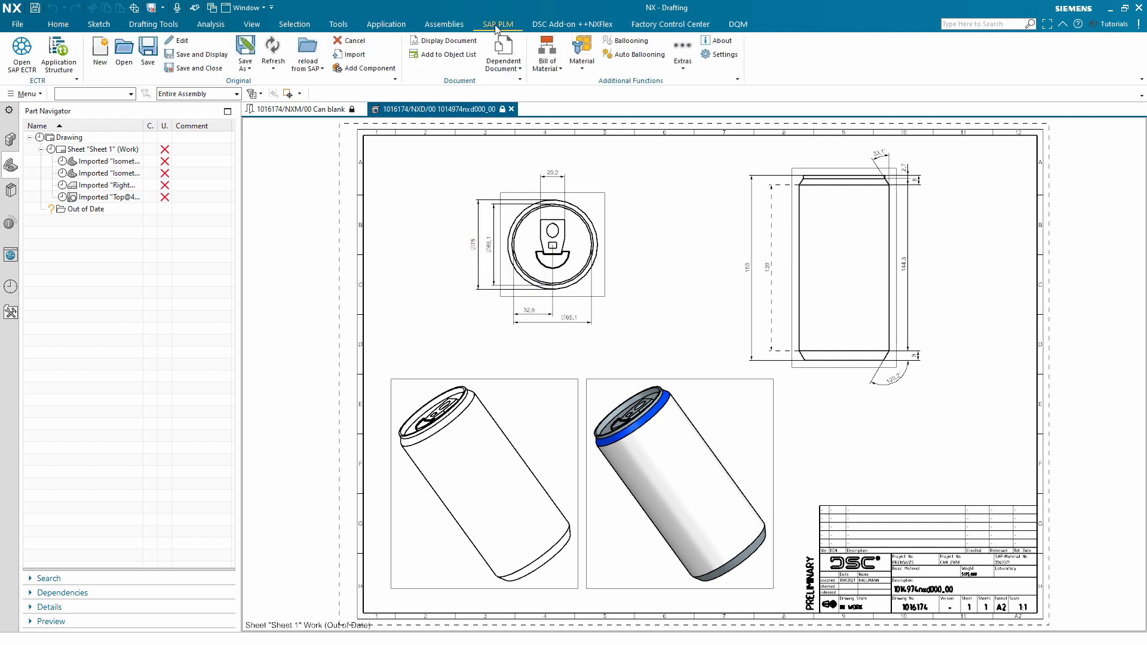
left_click(29, 62)
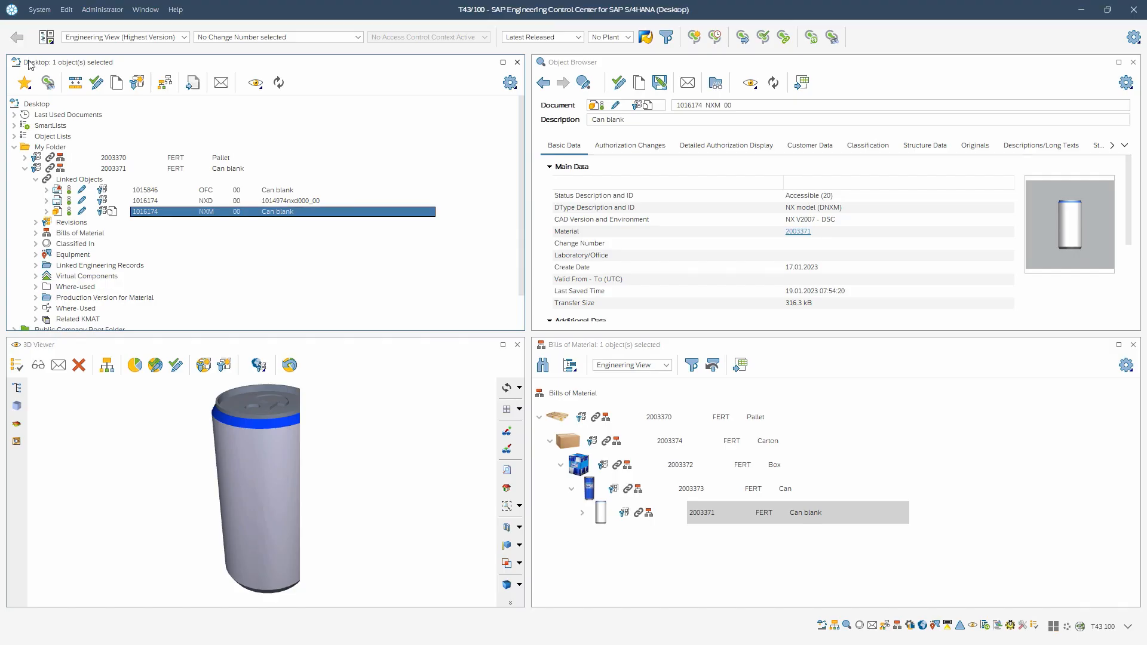
left_click(25, 168)
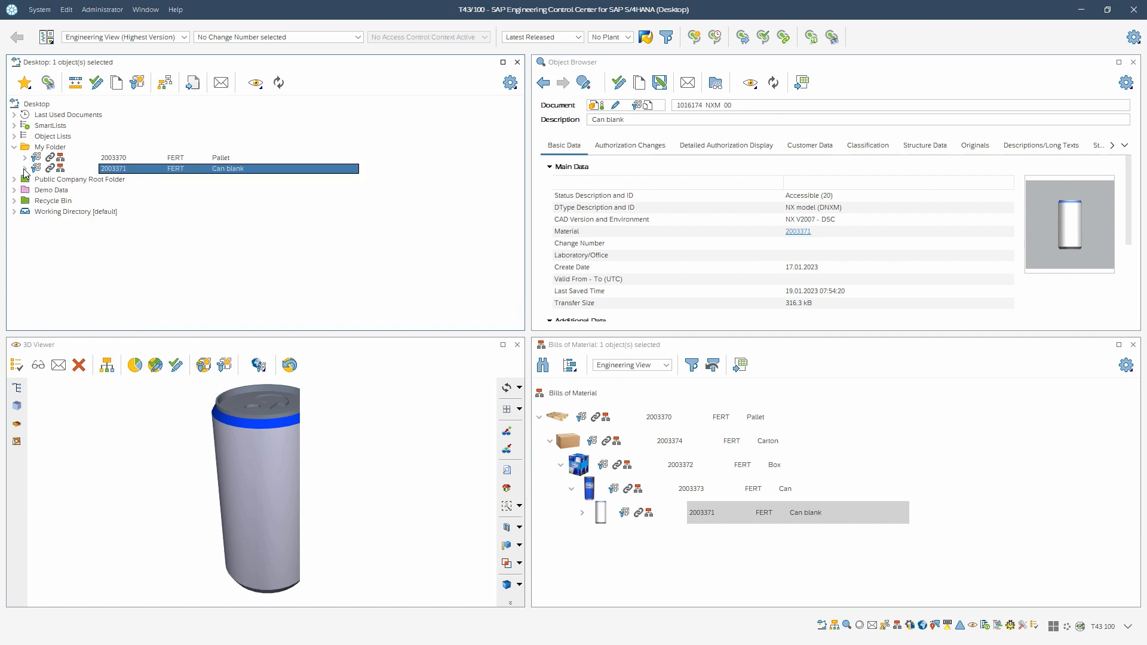
Step: Create a new 110 - Adobe Creative Cloud Photoshop Document in My Folder with description Label SAP Soda
left_click(59, 148)
right_click(59, 149)
mouse_move(129, 175)
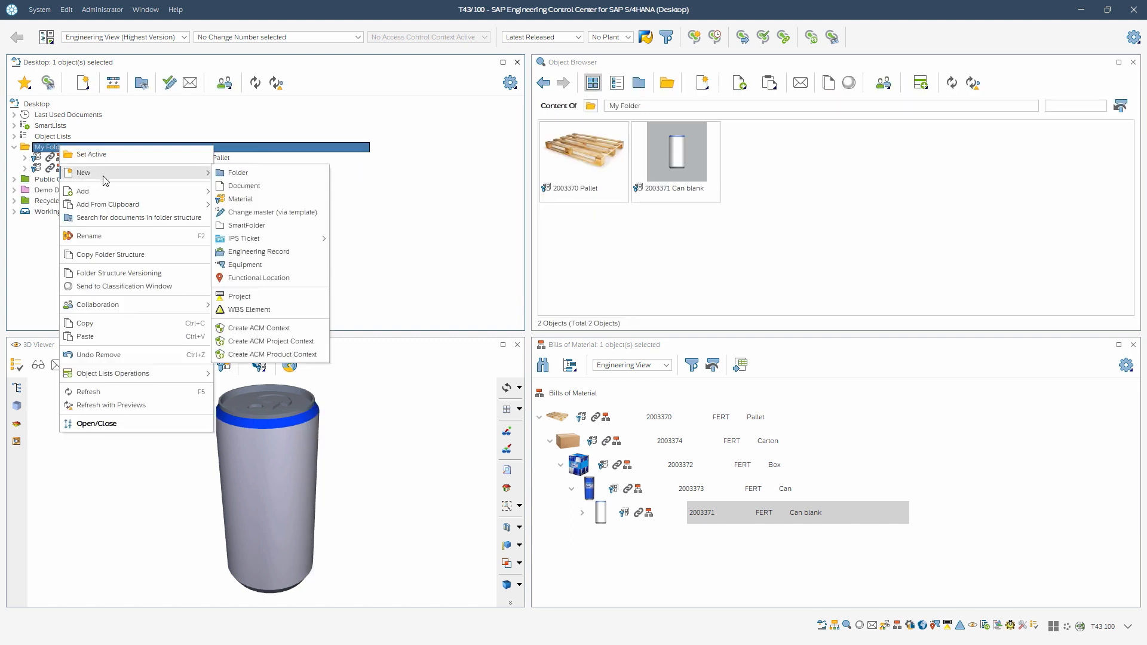
left_click(266, 187)
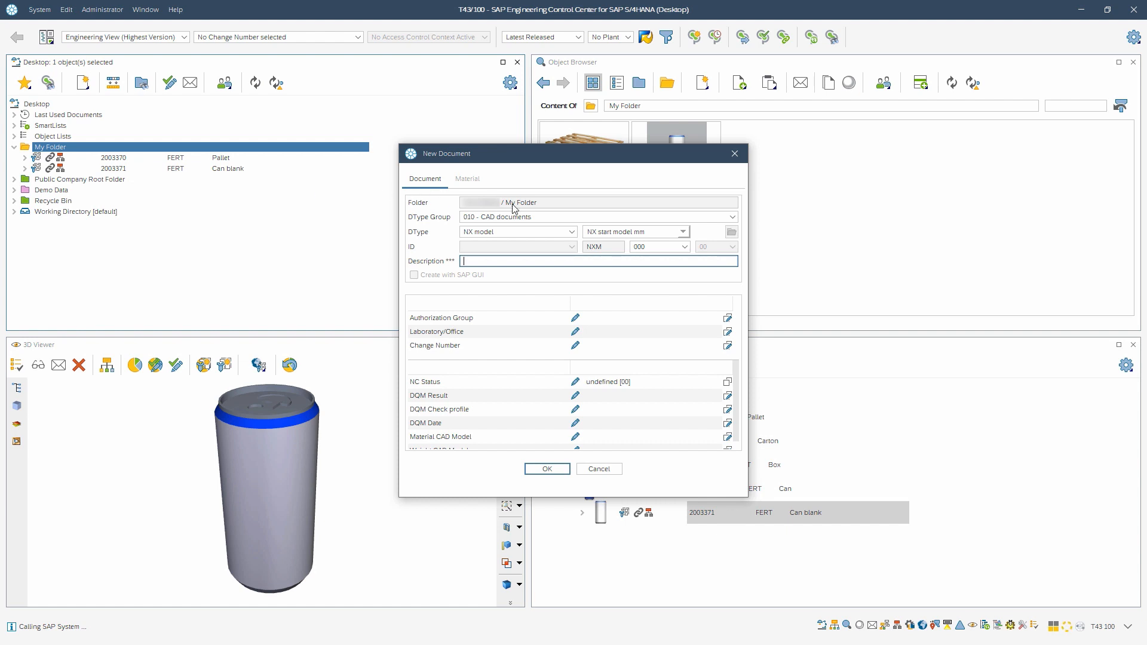
left_click(532, 217)
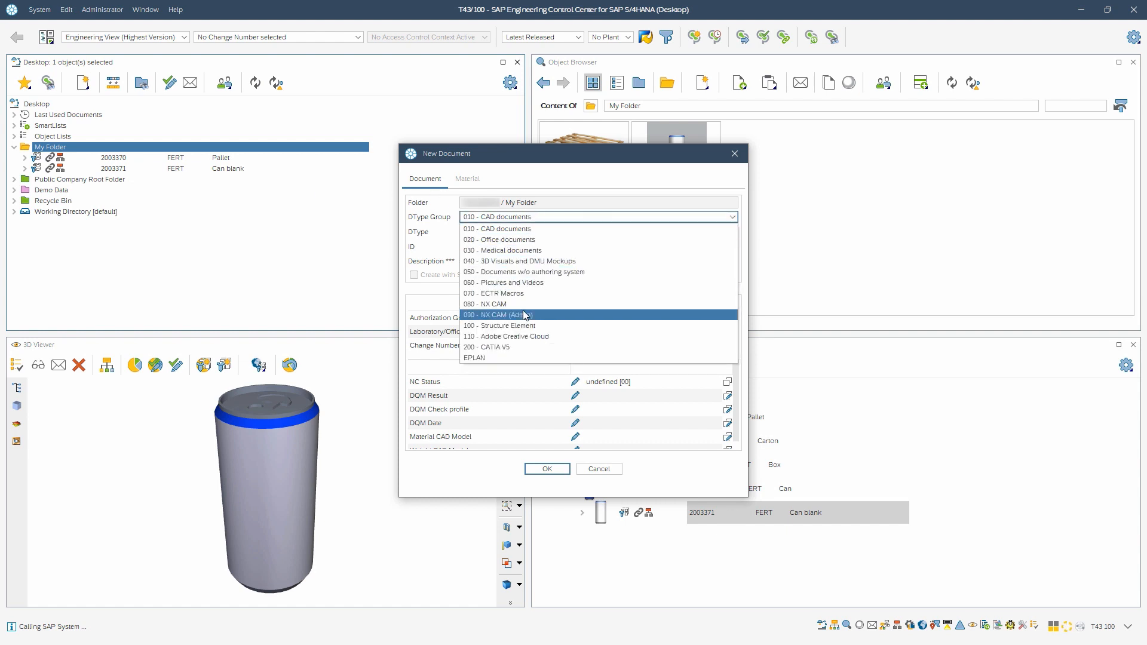
left_click(520, 337)
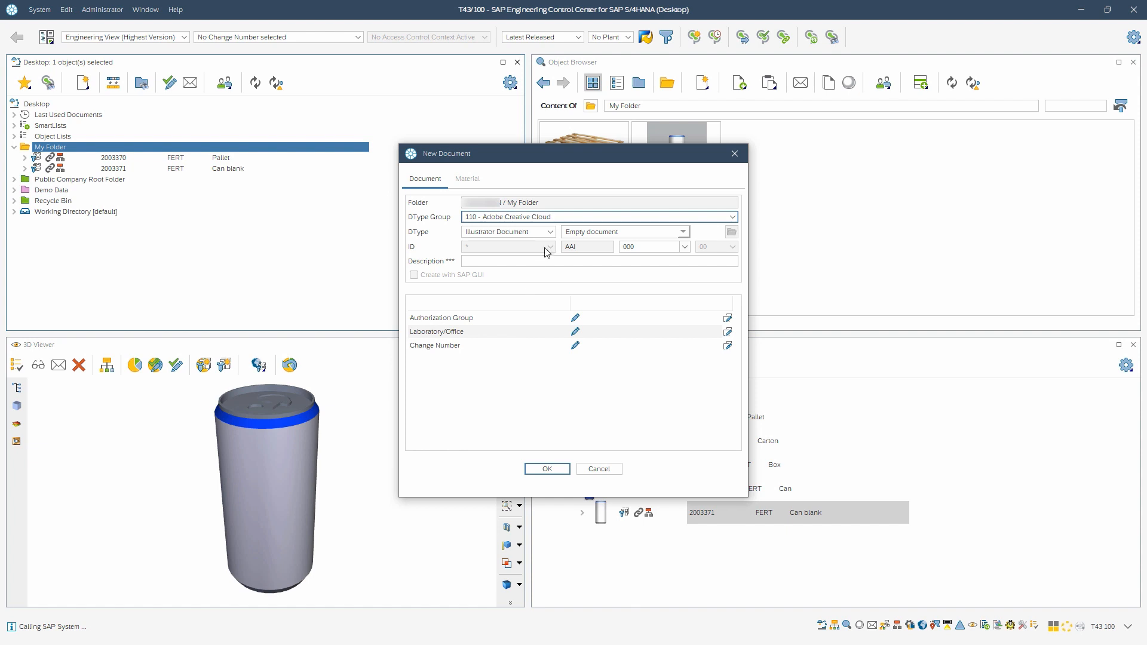
left_click(550, 233)
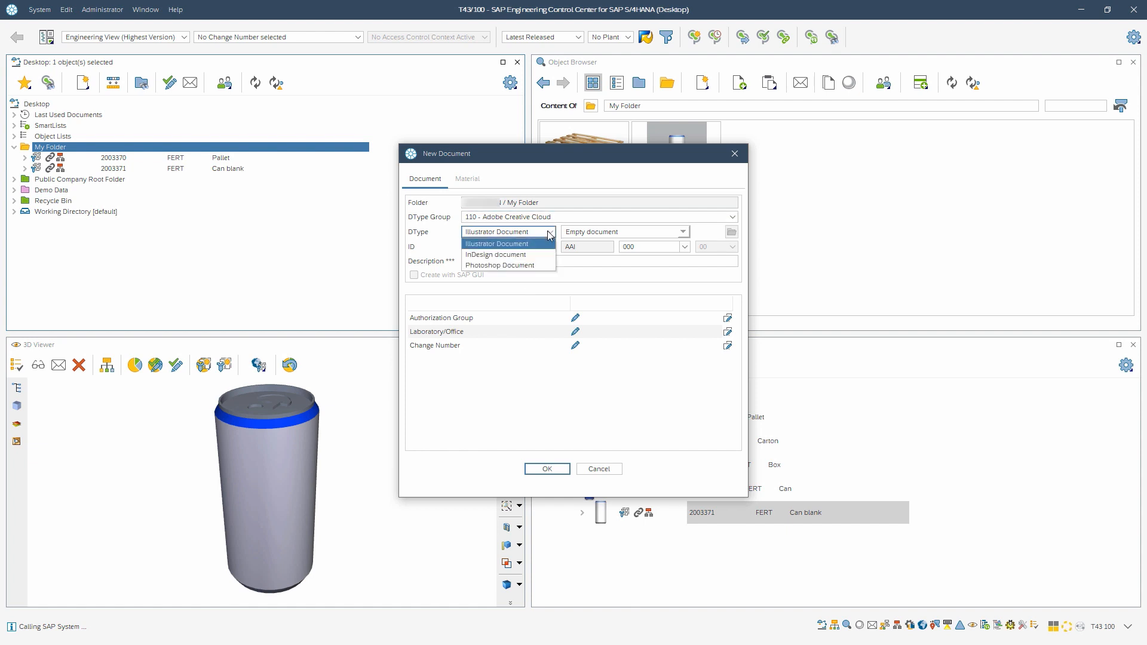
left_click(509, 266)
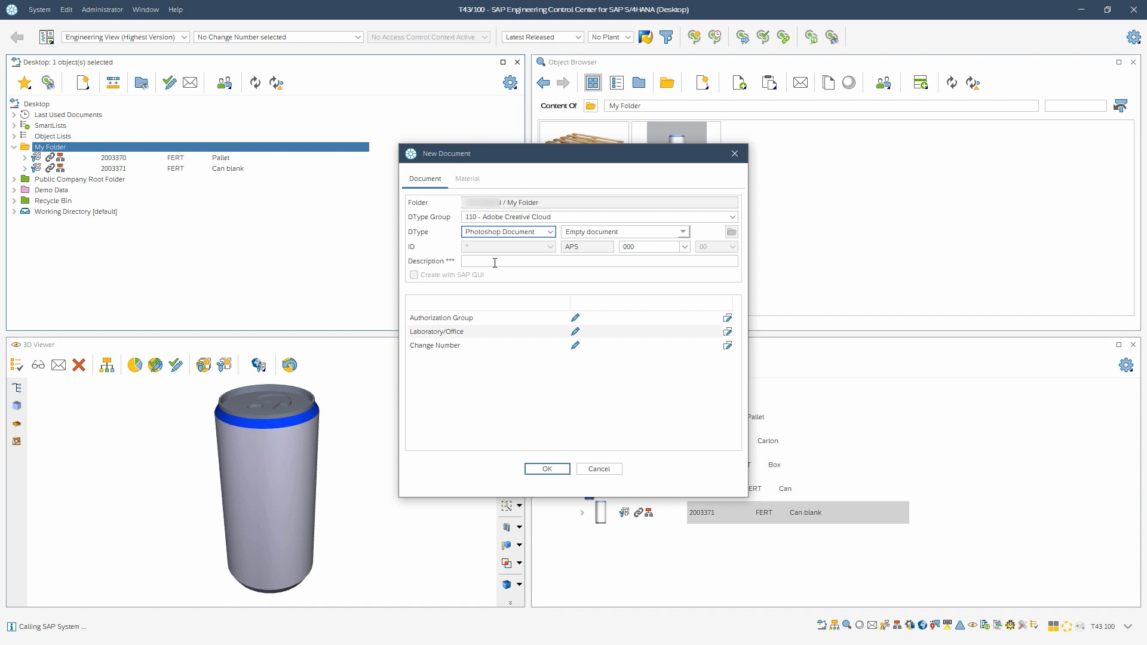
left_click(494, 263)
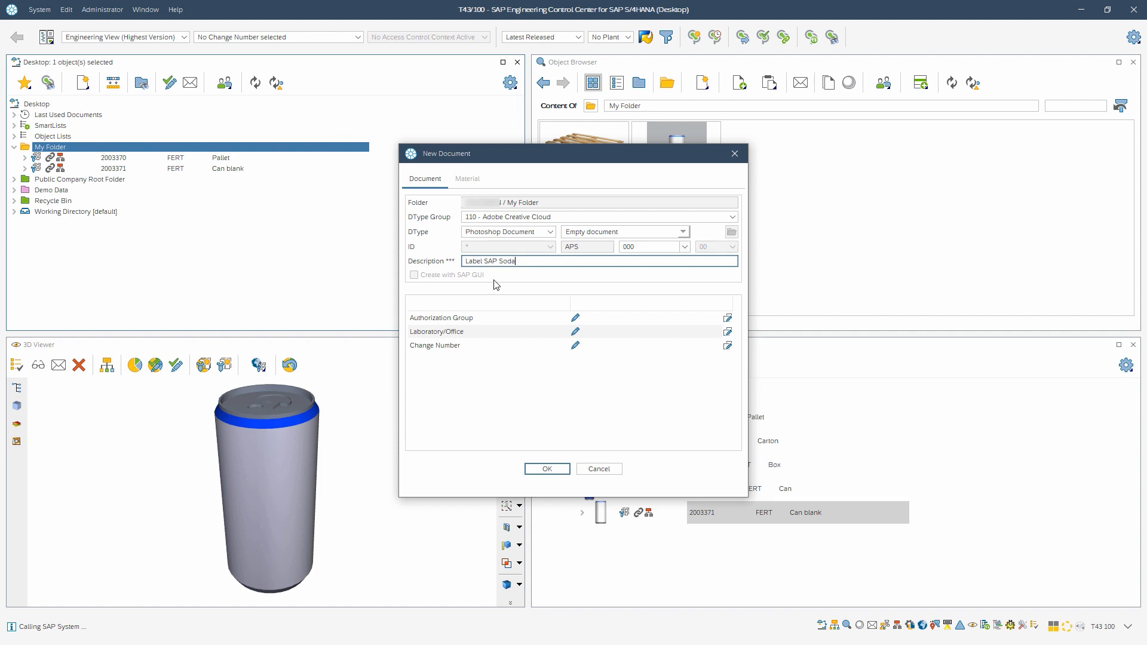
left_click(547, 470)
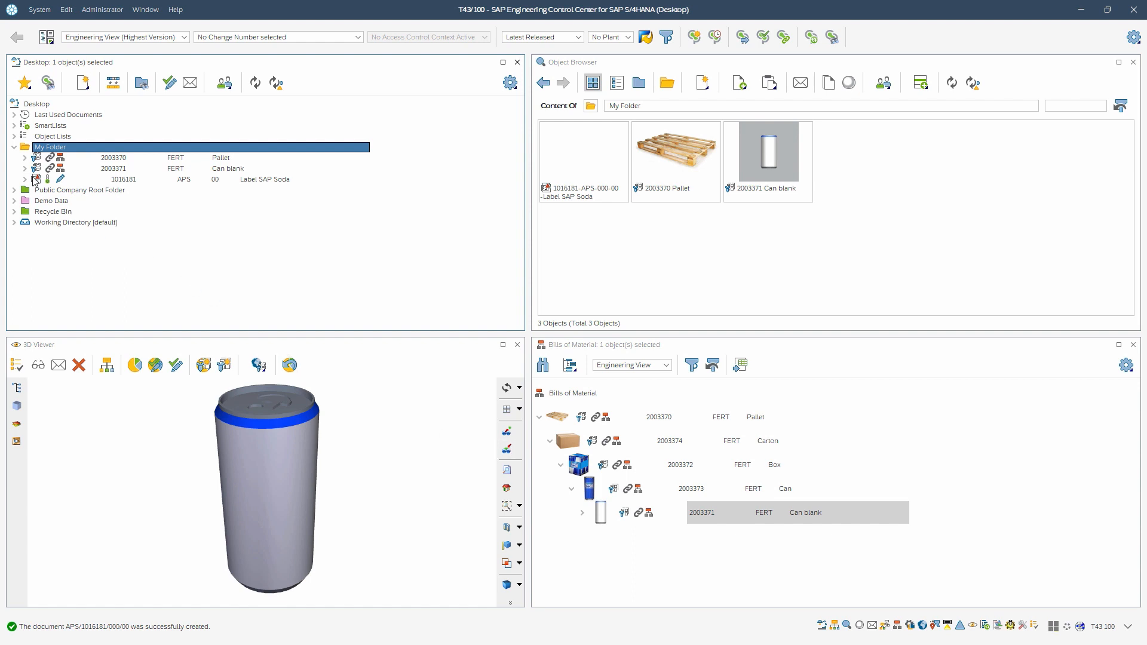
Step: Open the Label SAP Soda document from My Folder for editing in Photoshop
left_click(216, 180)
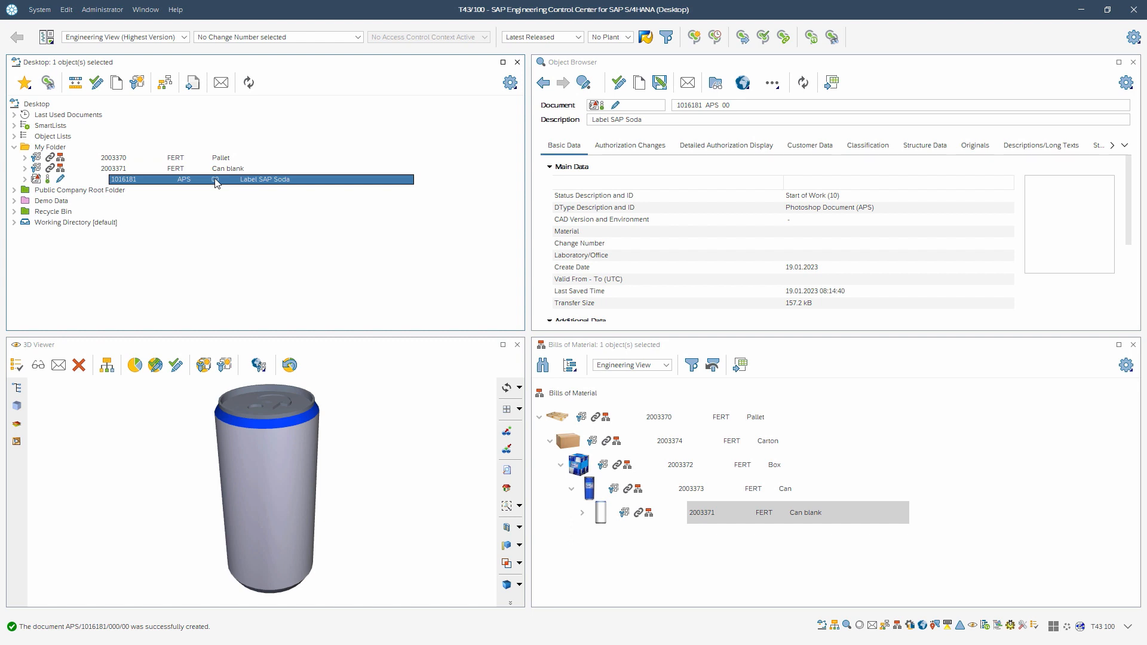
right_click(215, 182)
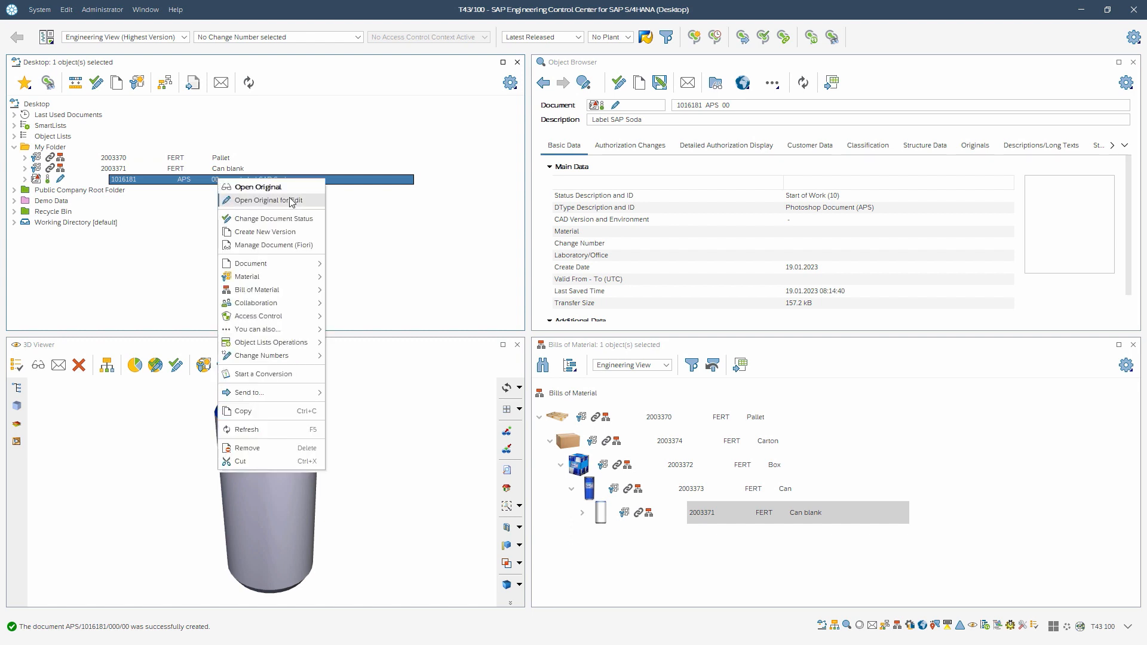
left_click(311, 202)
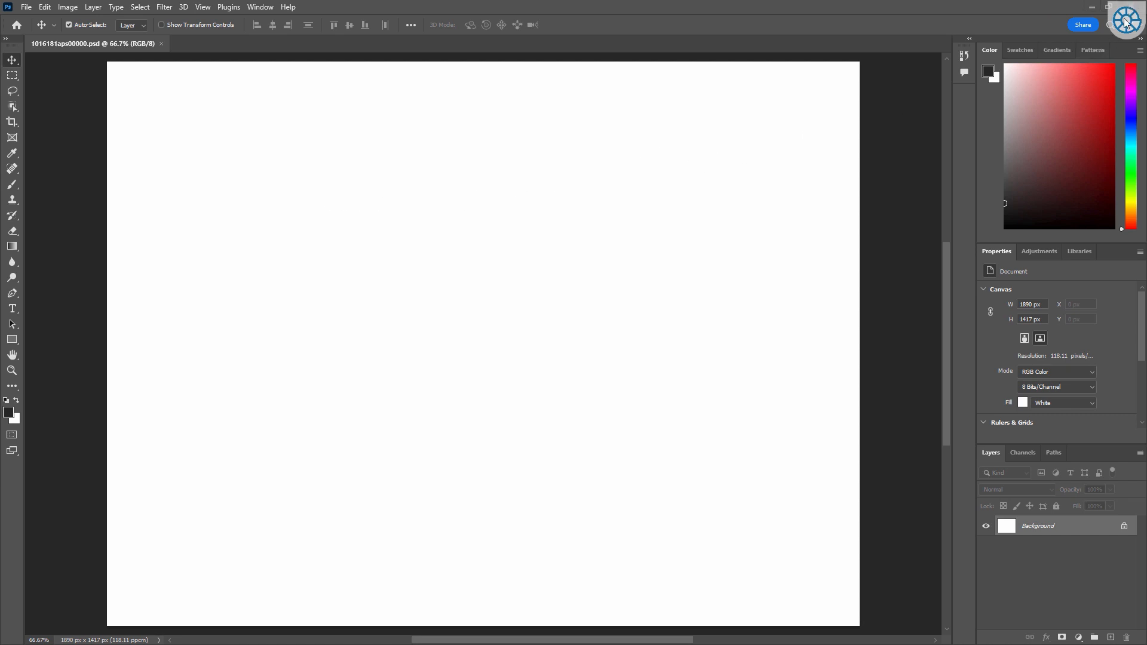
left_click_drag(1132, 8, 956, 24)
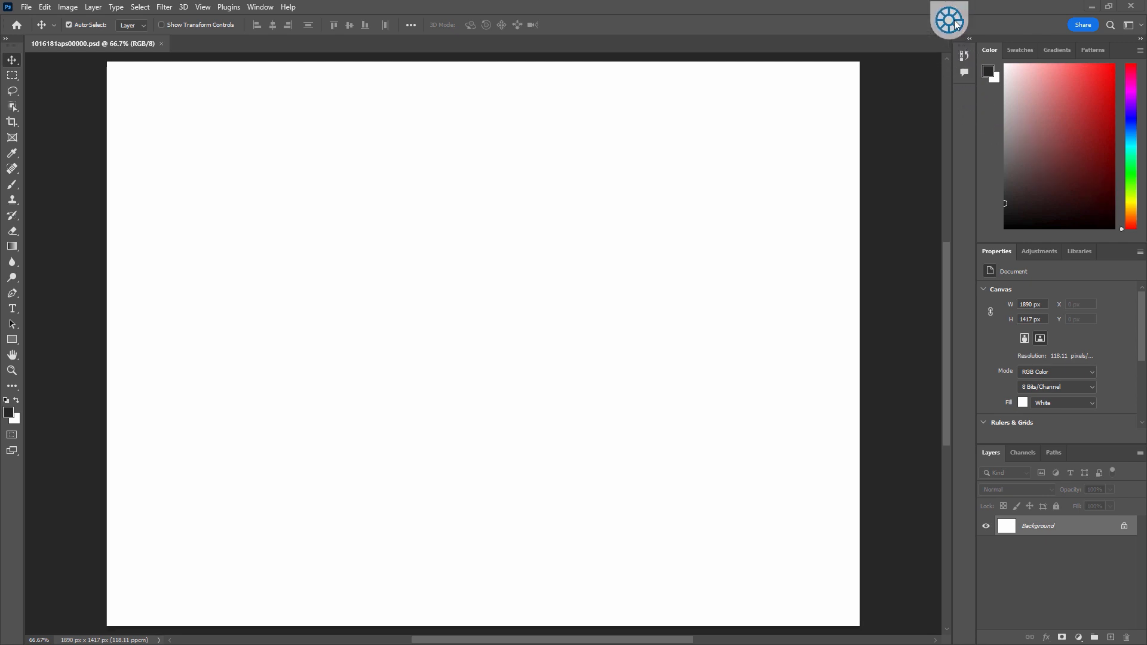
right_click(956, 24)
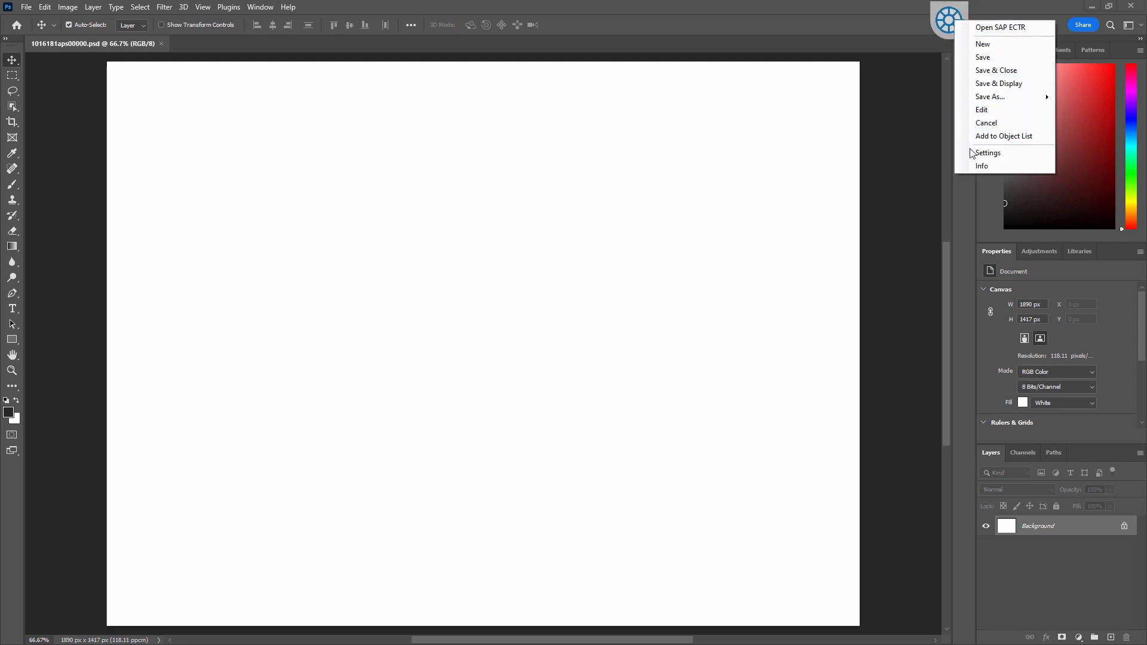
left_click(898, 140)
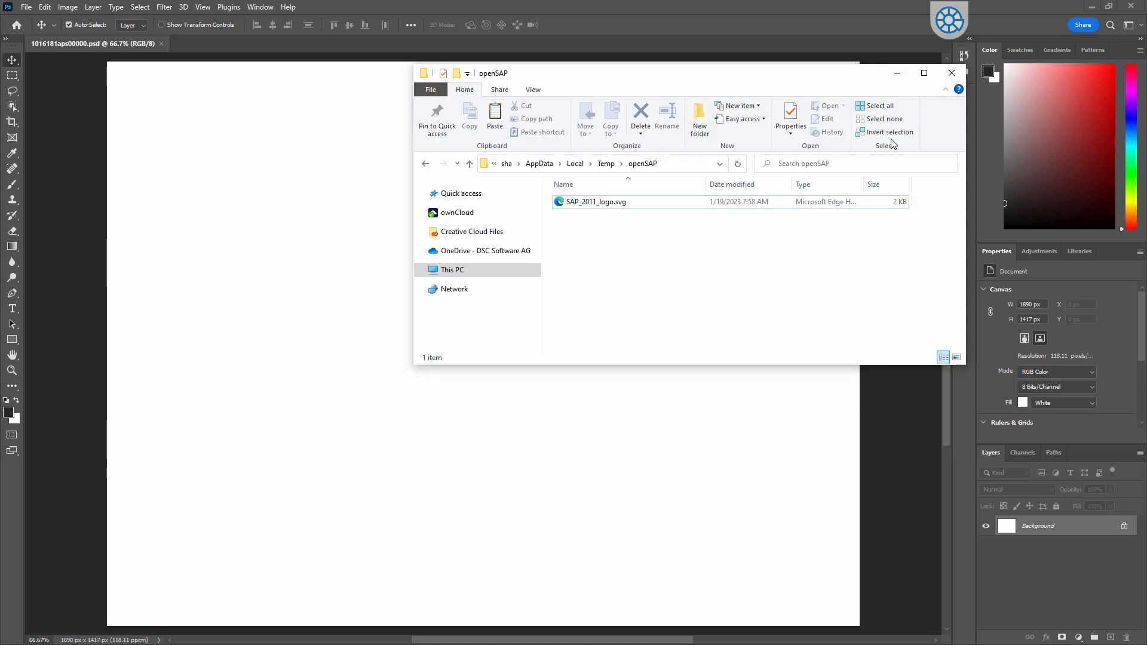
Step: Place the SAP_2011_logo.svg file from the openSAP folder onto the label canvas and commit the placement
left_click_drag(602, 80, 669, 77)
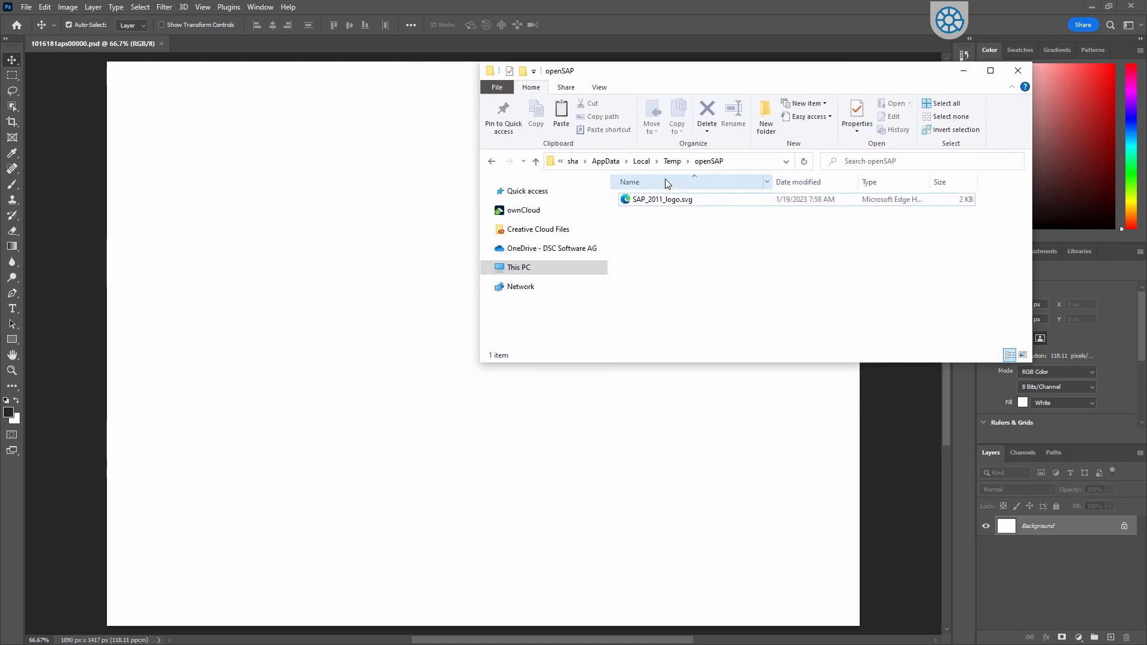
left_click(630, 203)
left_click_drag(630, 203, 349, 206)
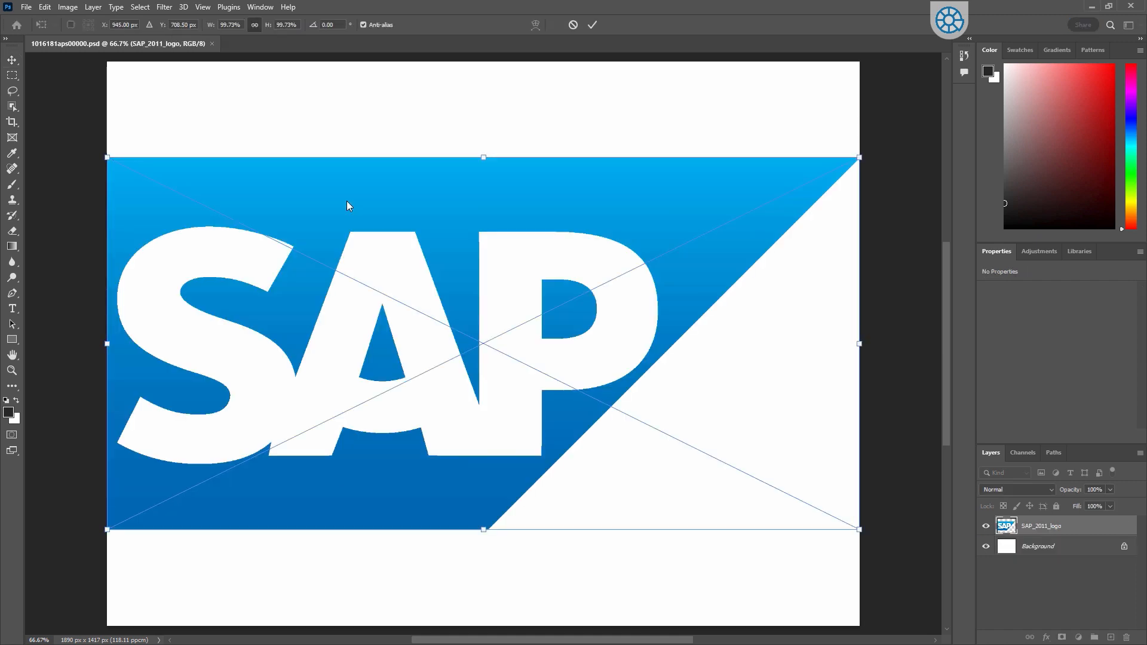
left_click(11, 61)
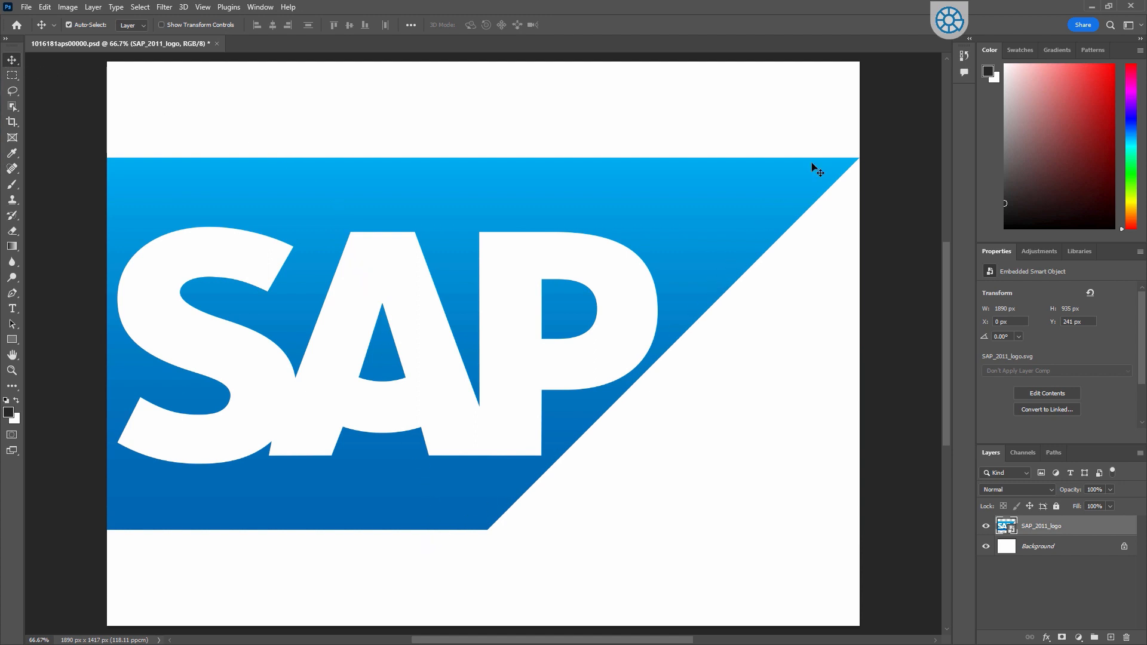
Step: Save and close the label document back to SAP ECTR and leave Photoshop
left_click(943, 23)
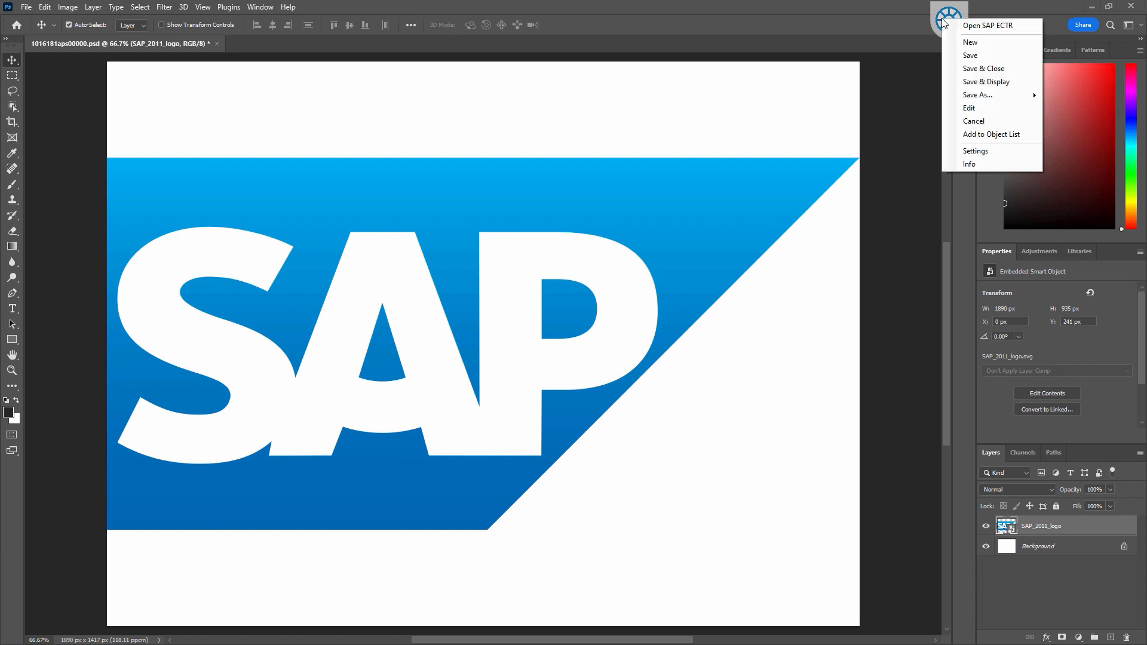
left_click(967, 69)
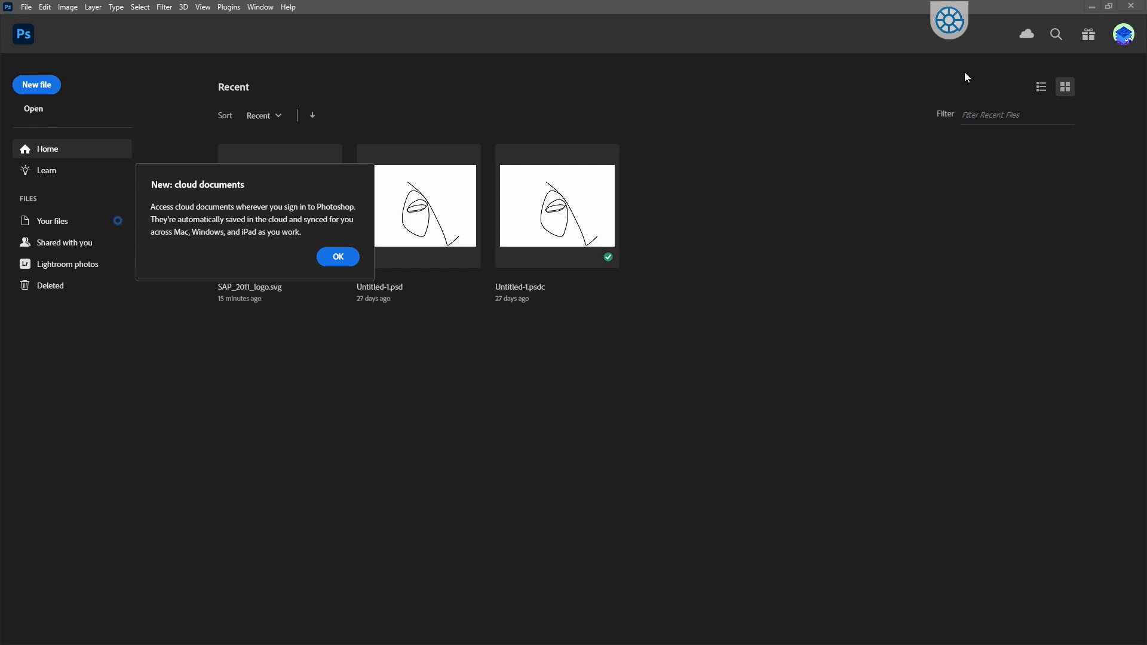
left_click(1082, 9)
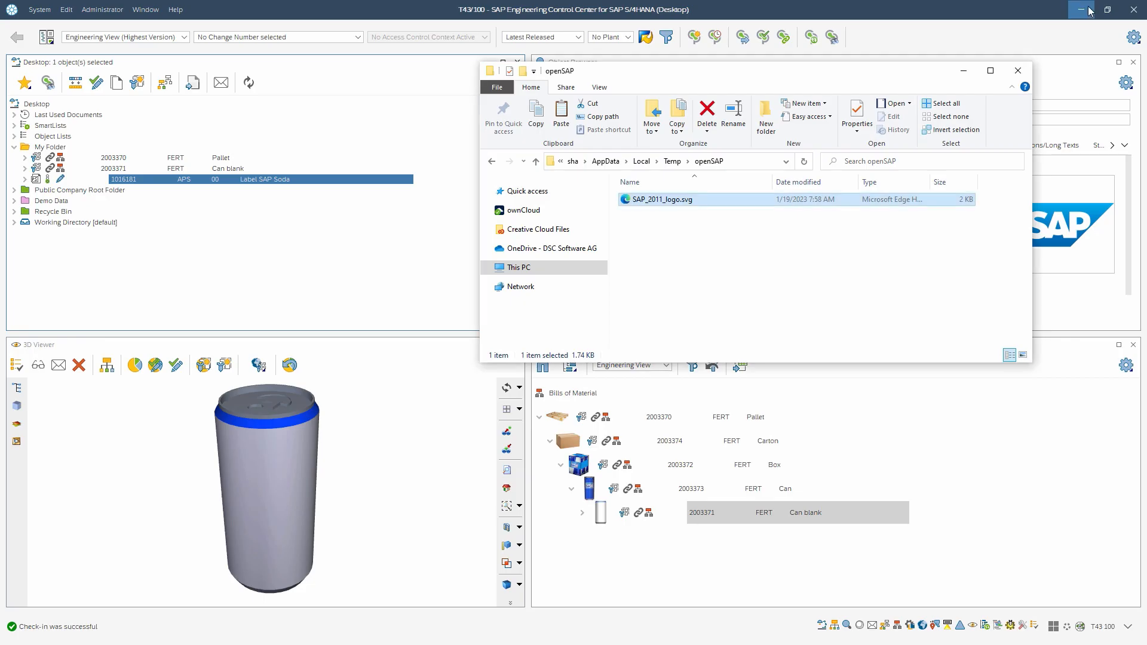
left_click(310, 258)
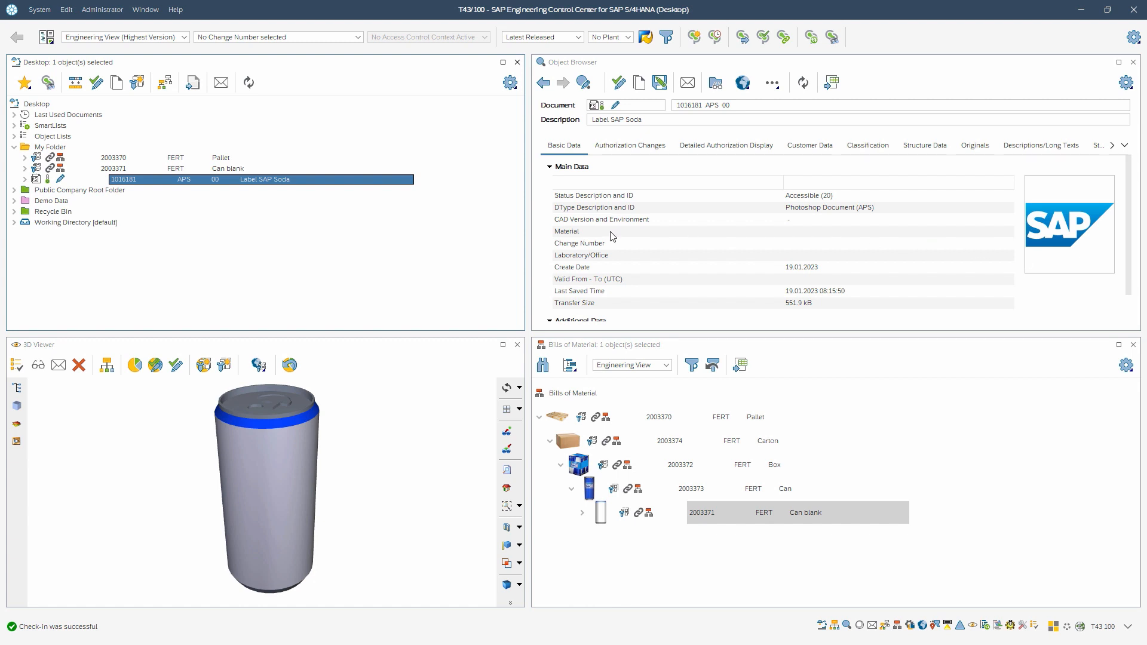
Step: Create a material of type FERT Finished Product for the Label SAP Soda document
right_click(232, 184)
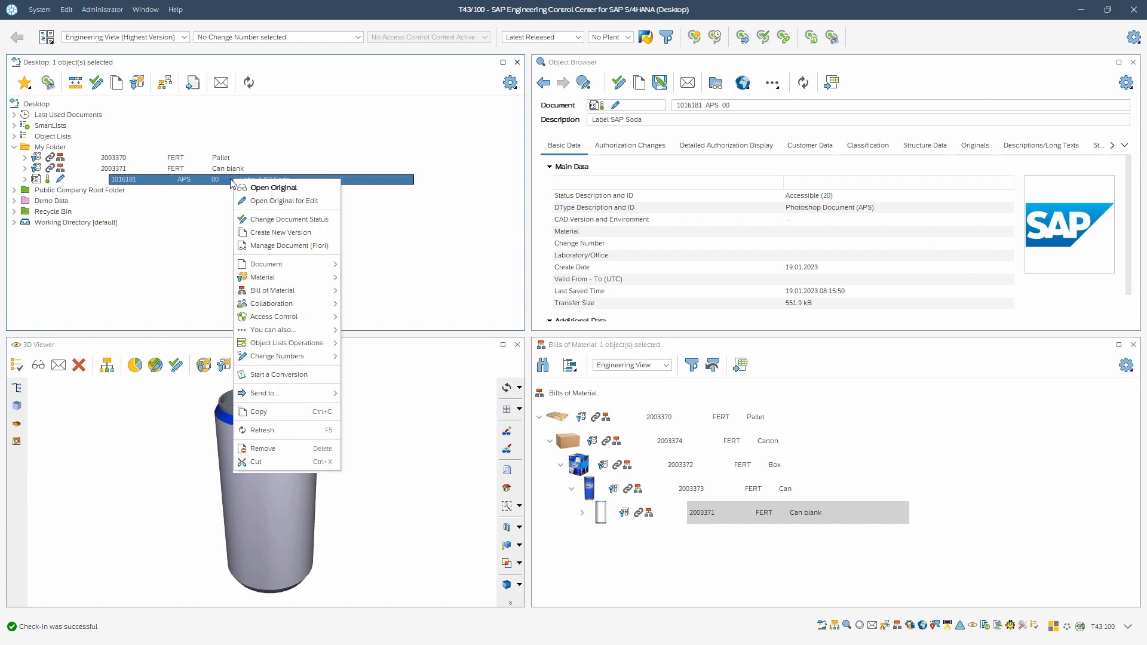
mouse_move(254, 280)
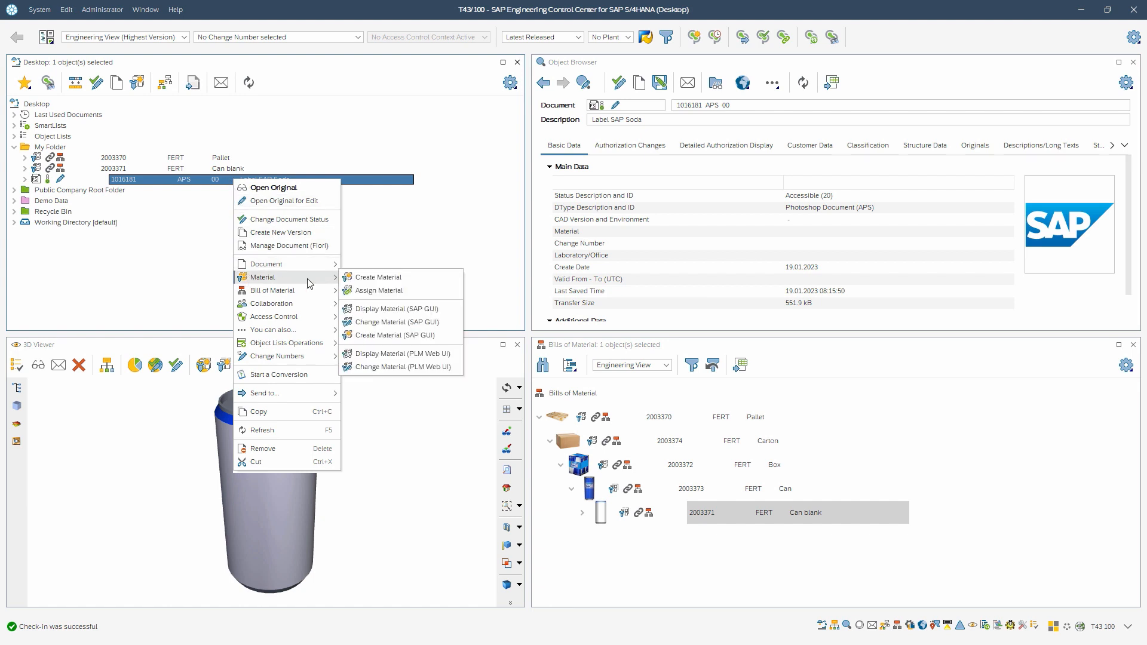
left_click(422, 283)
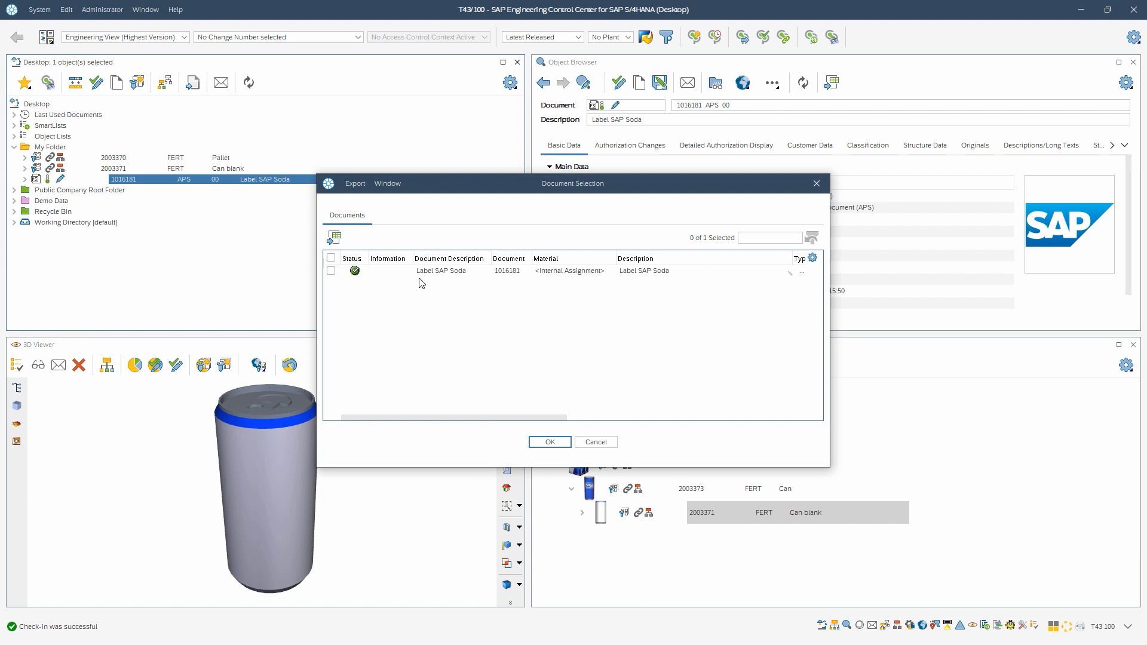
left_click_drag(396, 417, 465, 417)
left_click(673, 271)
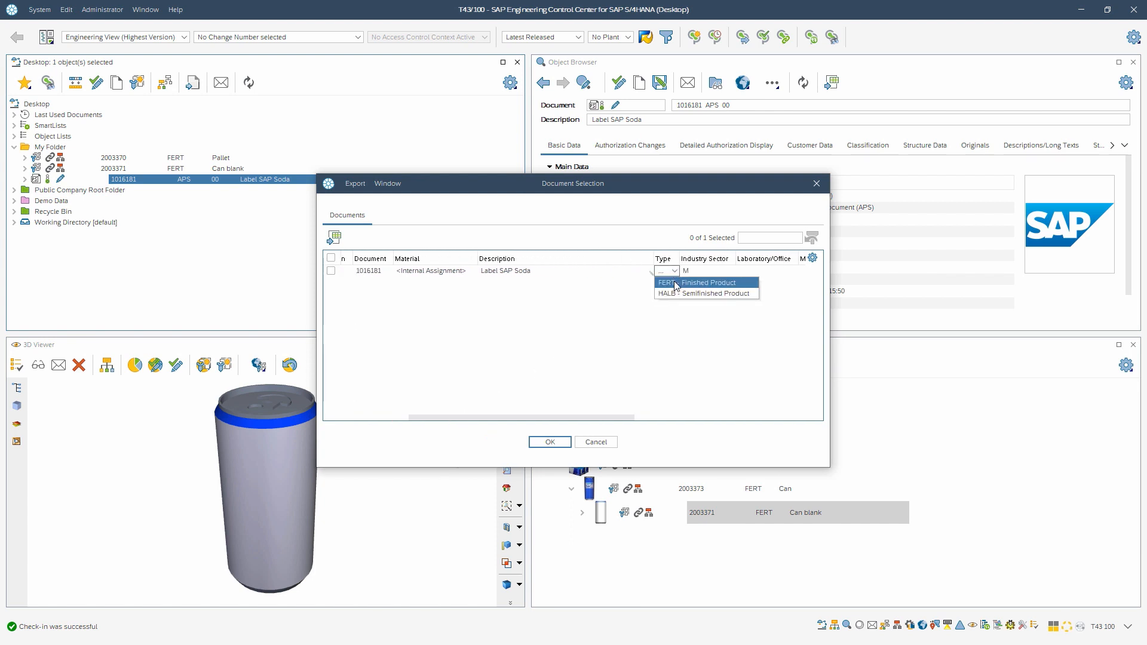
left_click(676, 283)
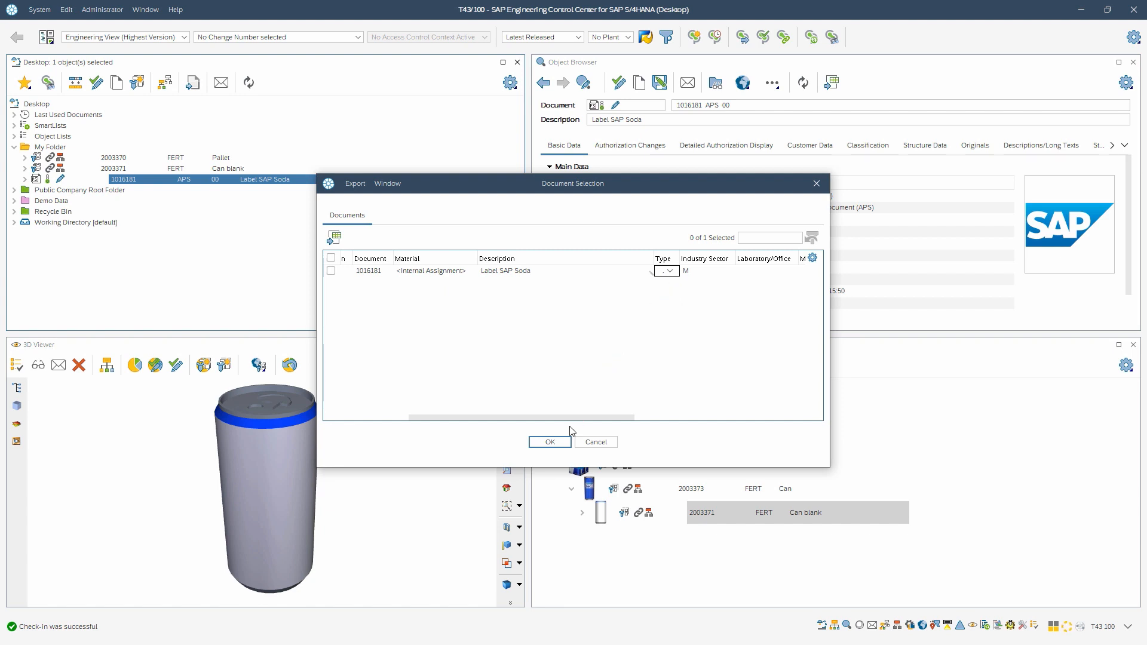
left_click(550, 442)
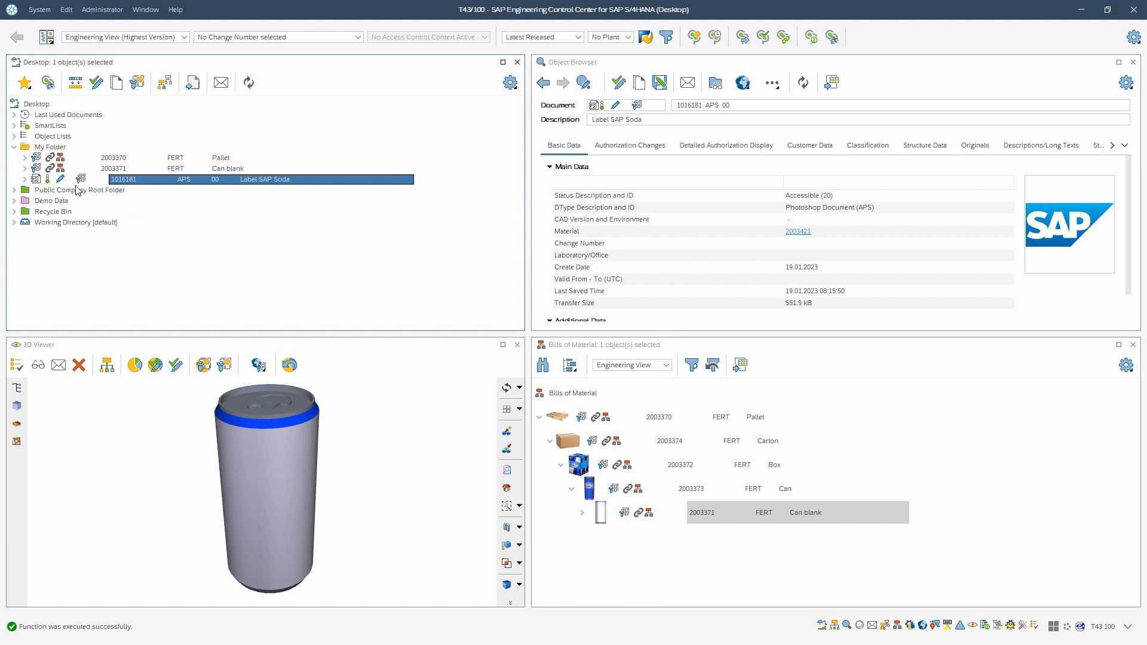
Step: Expand the label document's linked objects to inspect its new material, then collapse it
left_click(25, 180)
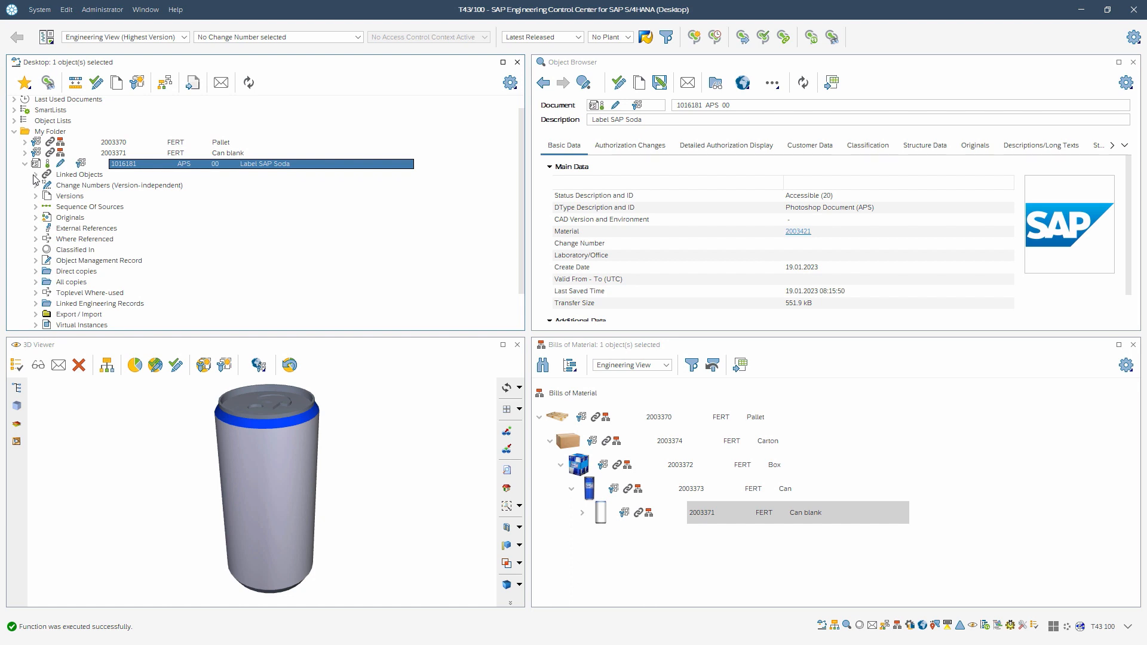
left_click(35, 175)
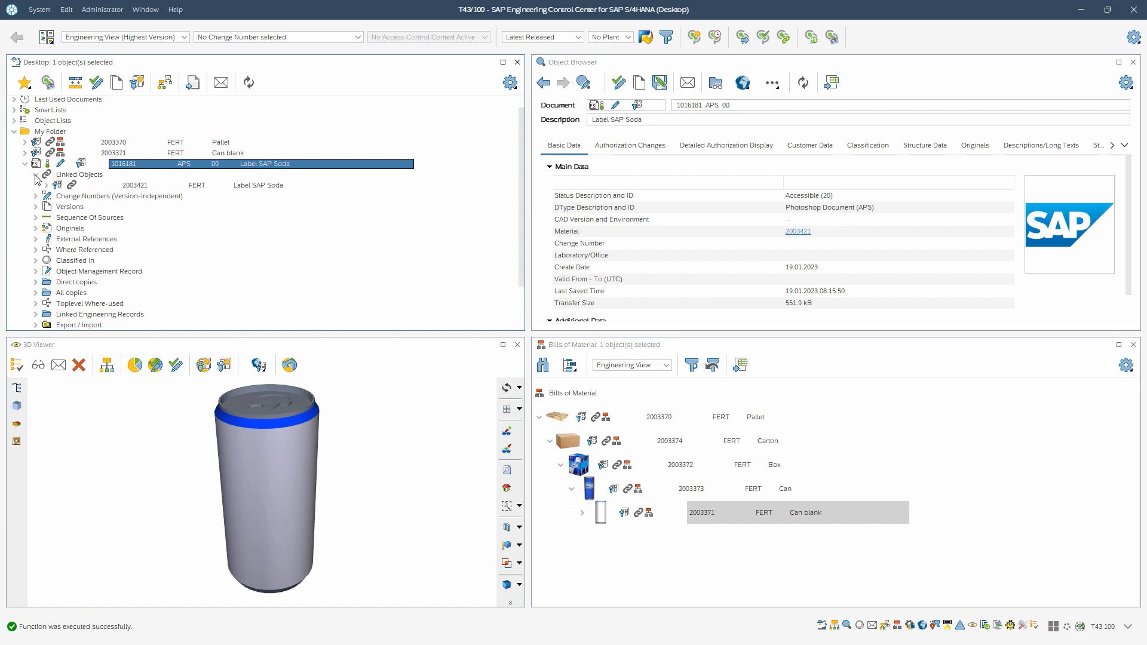
left_click(137, 187)
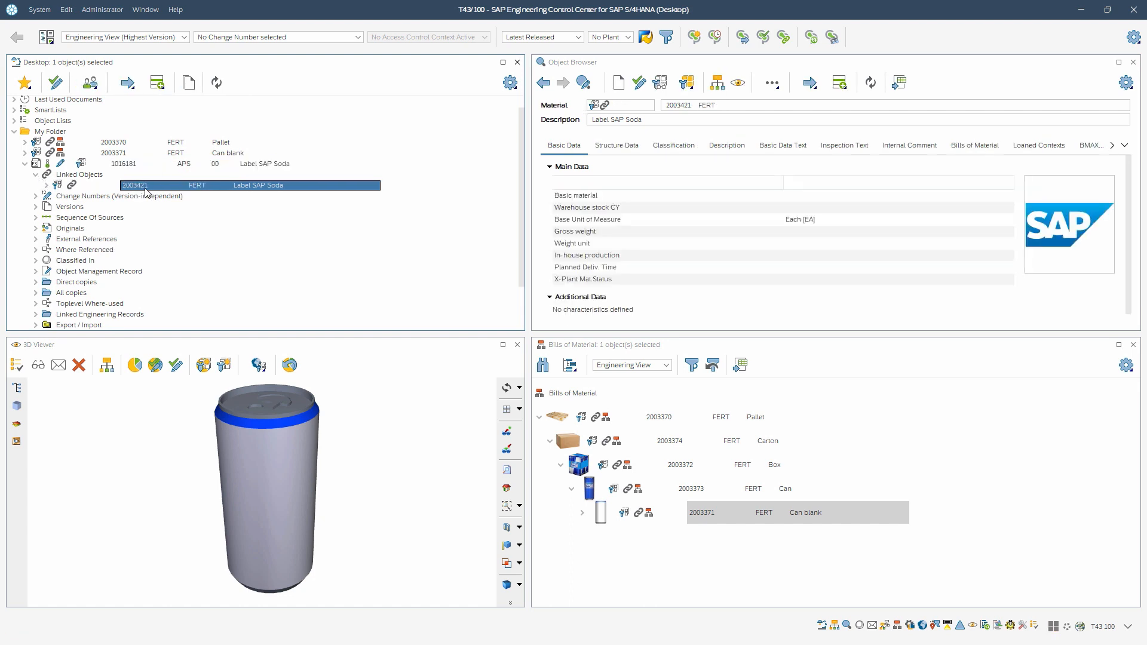
left_click(24, 164)
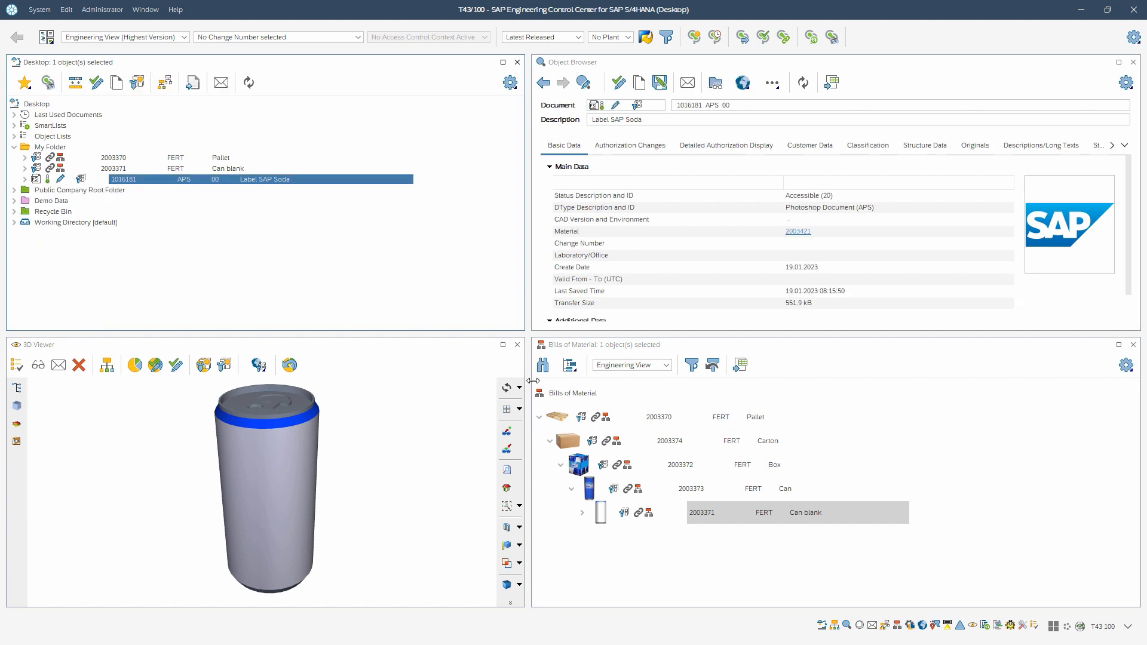
Step: Copy the Can material from the bill of material into My Folder and open its BOM for changing in SAP GUI
left_click_drag(727, 490, 58, 153)
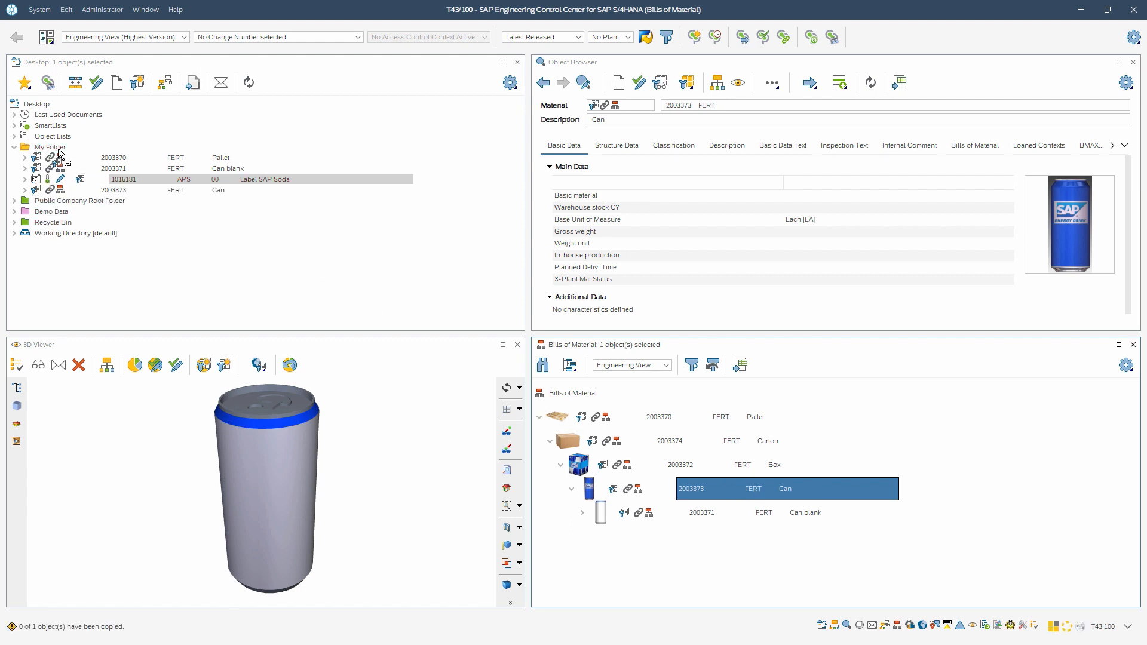
left_click(168, 192)
right_click(170, 196)
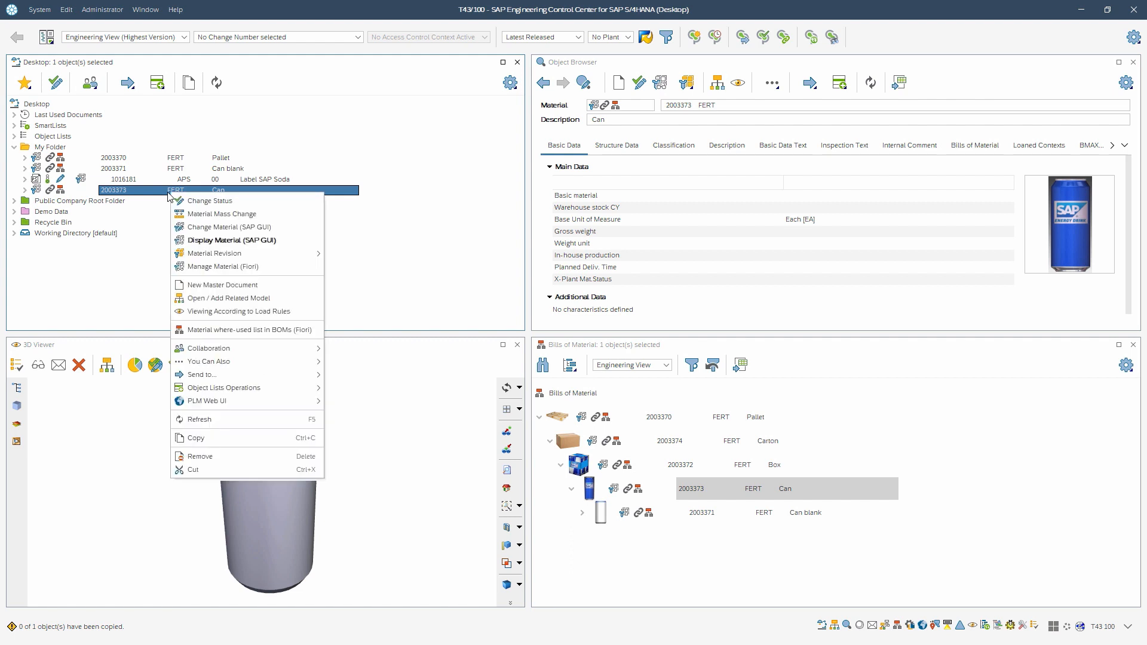
mouse_move(246, 363)
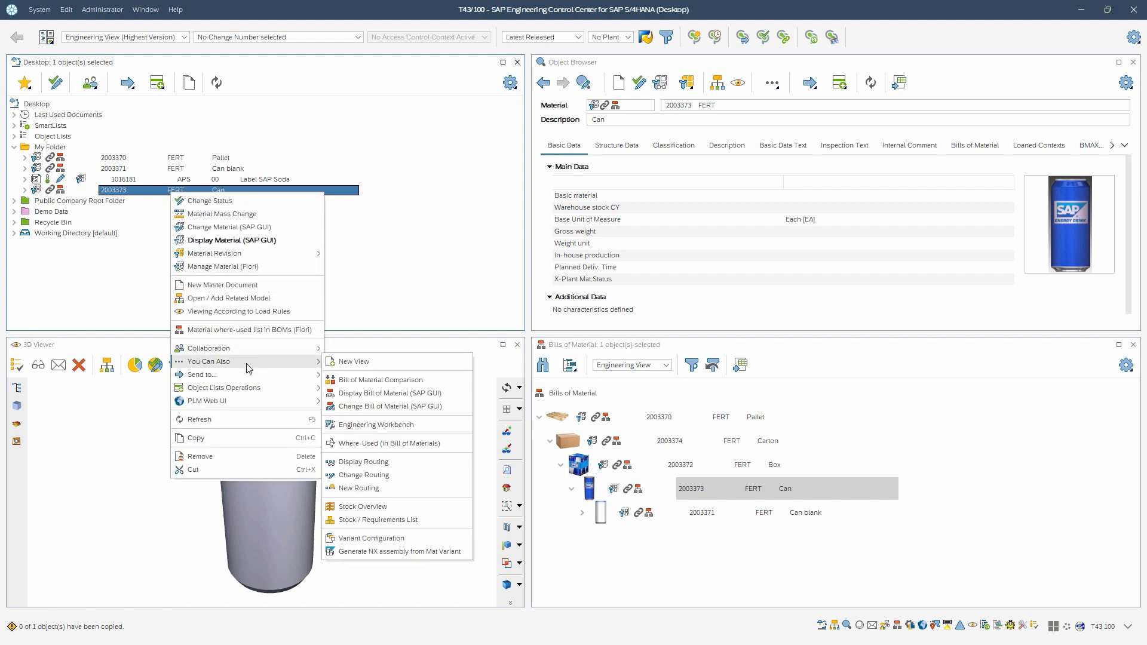
left_click(404, 409)
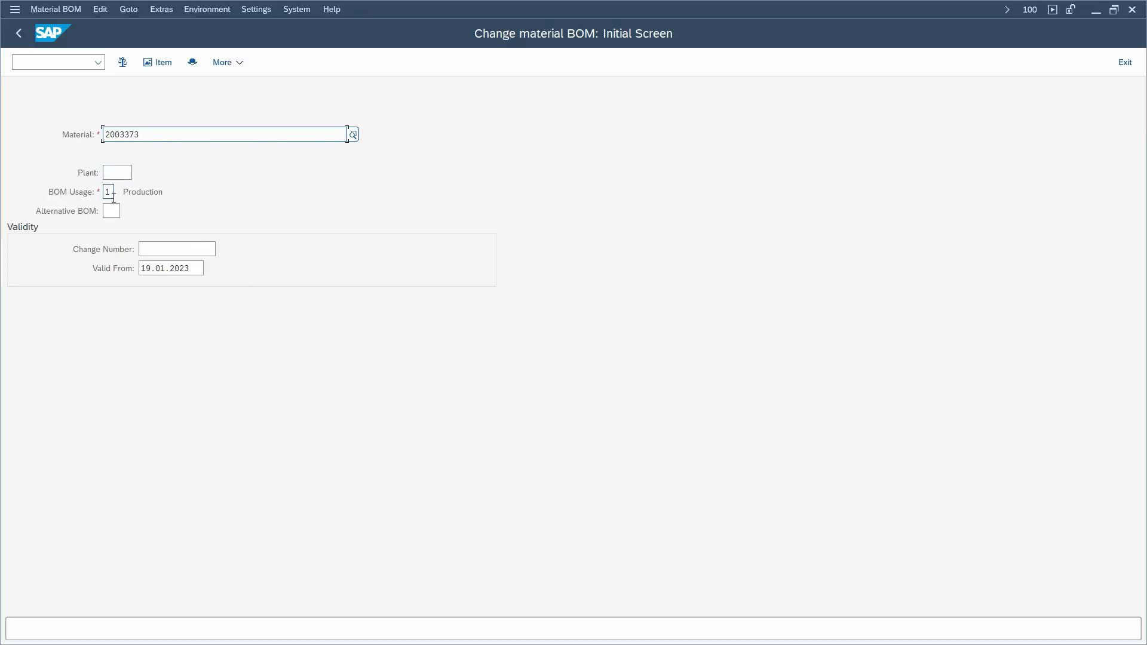
key("Return")
key("Return")
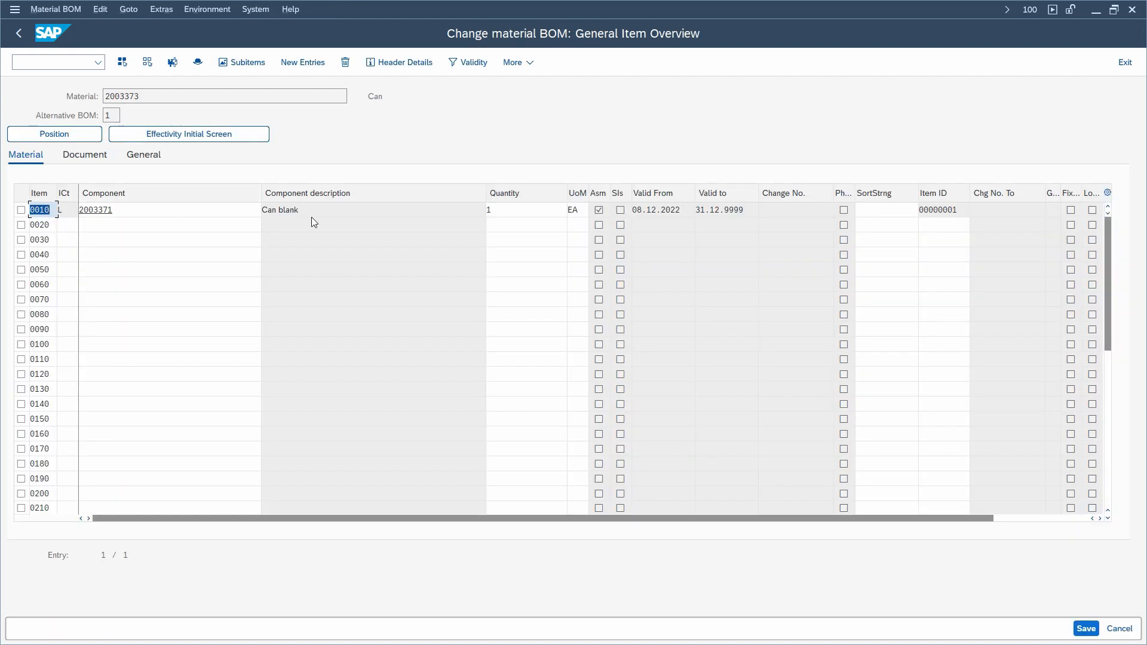
Step: Add BOM item 0020 with item category L, component 2003421 and quantity 1
left_click(71, 227)
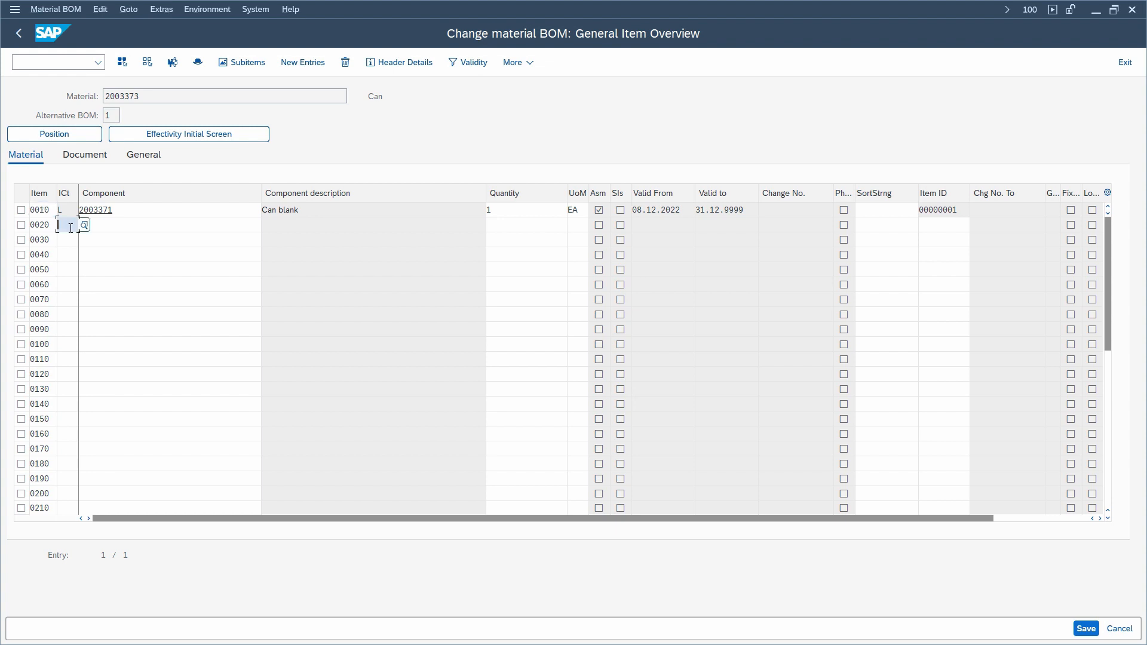
type("L")
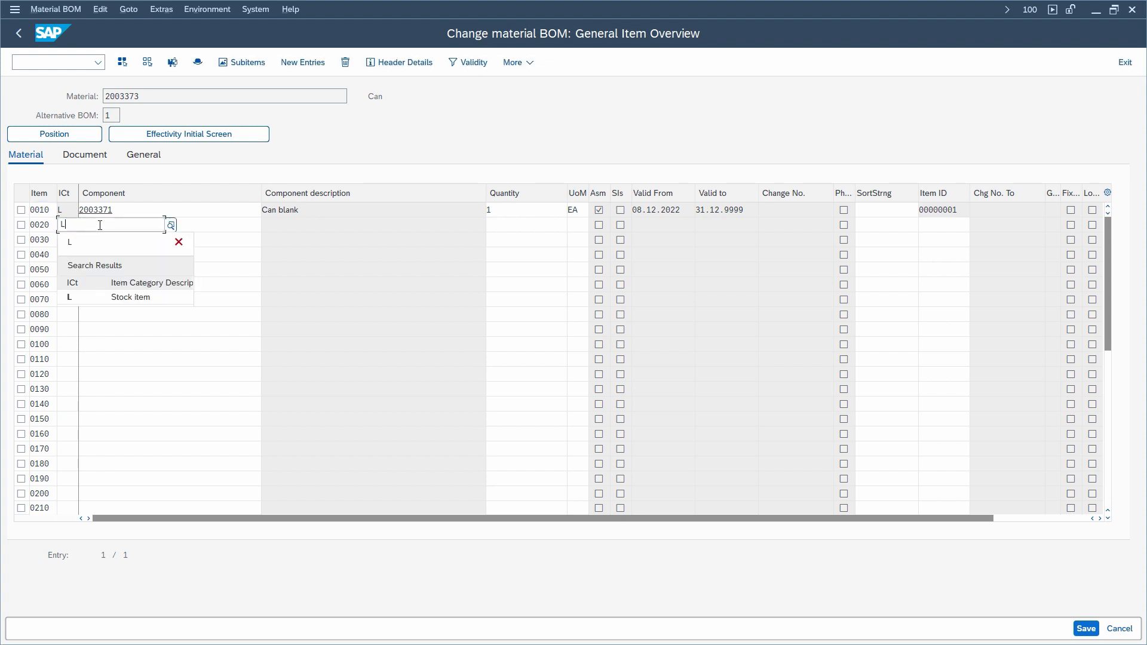
left_click(194, 228)
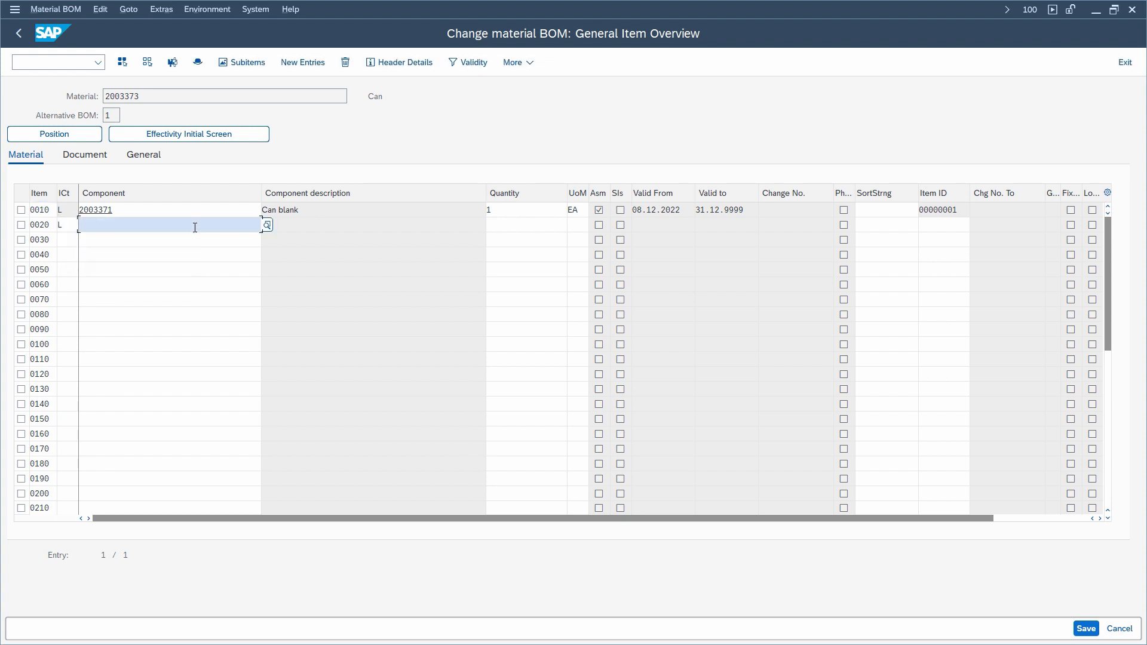
type("200")
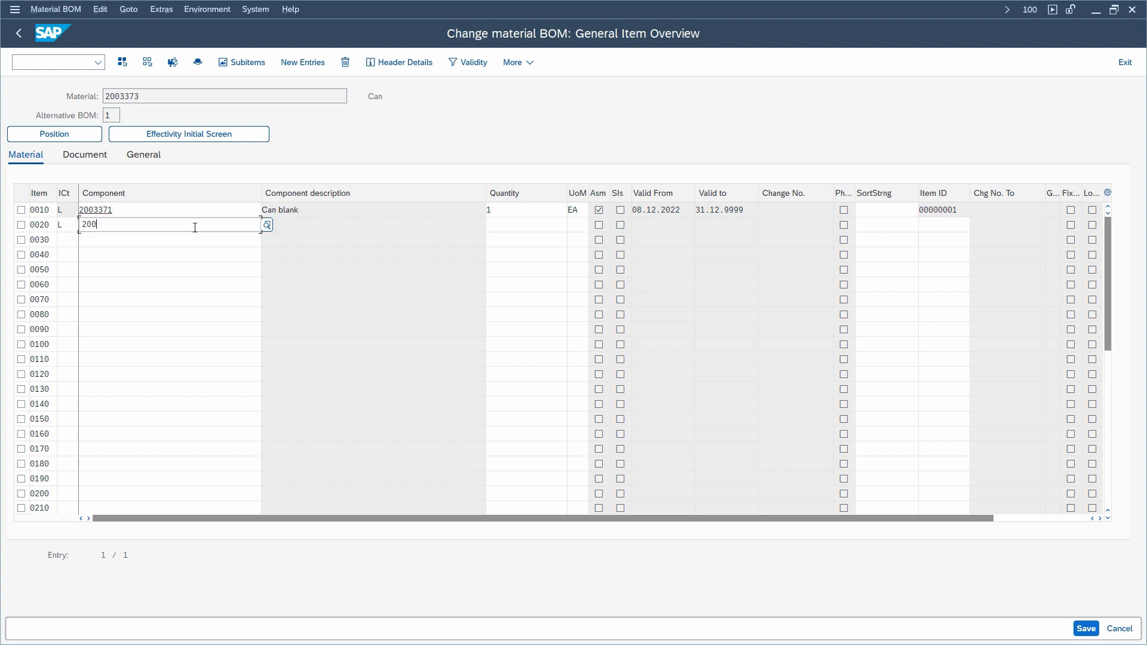
type("3421")
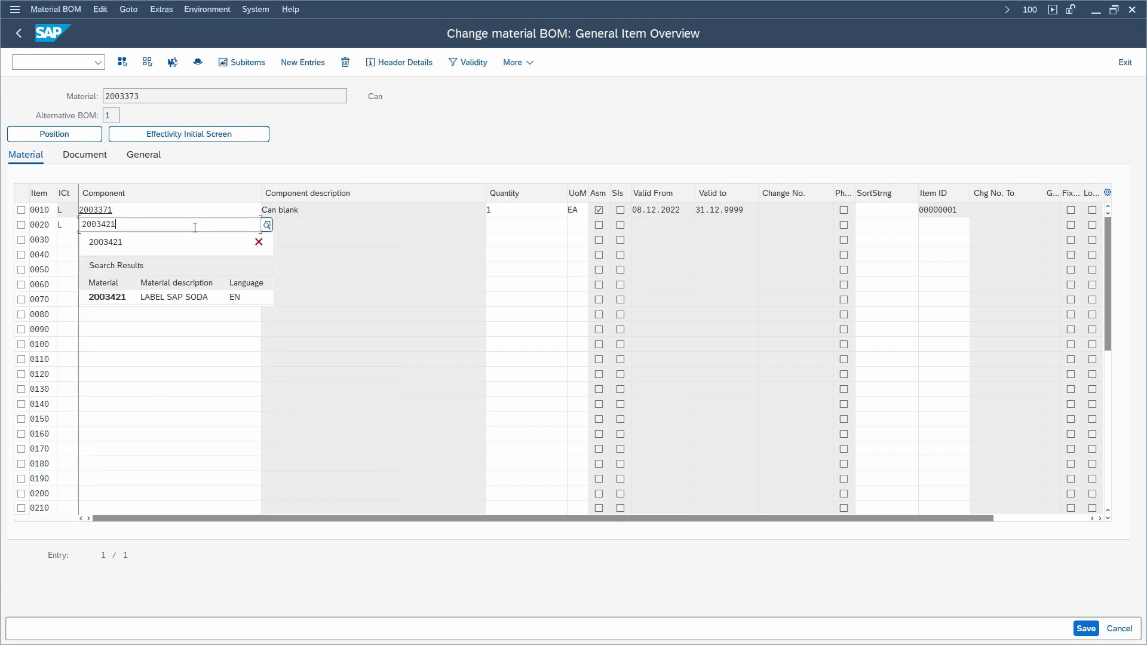
left_click(172, 299)
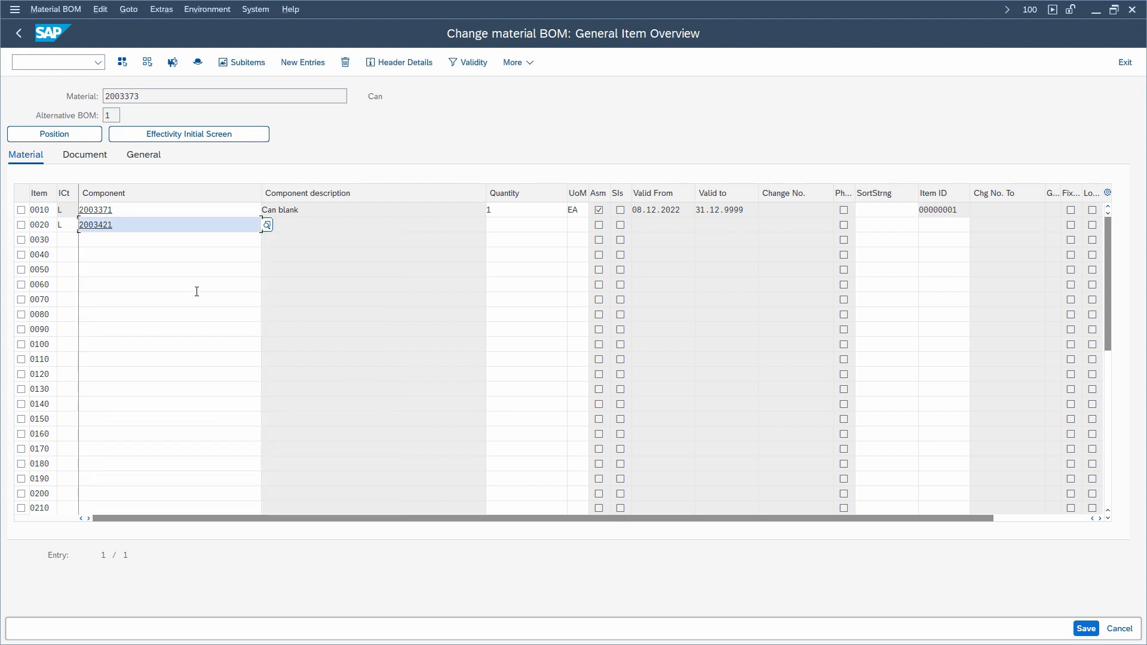
left_click(513, 226)
type("1")
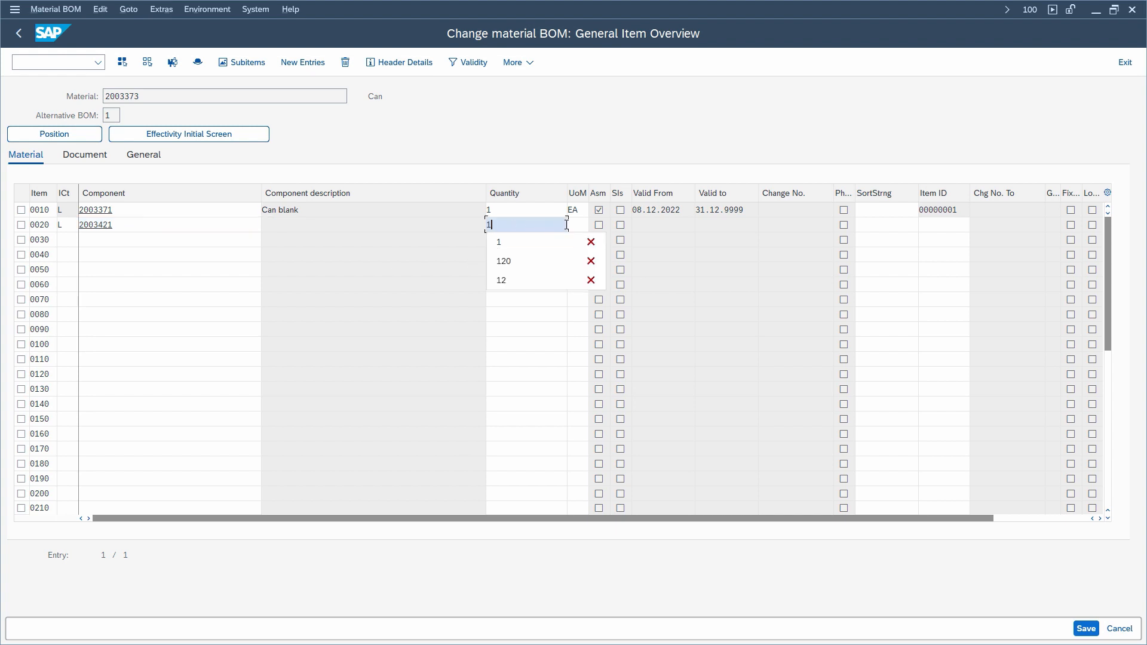
Step: Confirm the new label item, save the Can BOM, and close the SAP GUI window
left_click(577, 226)
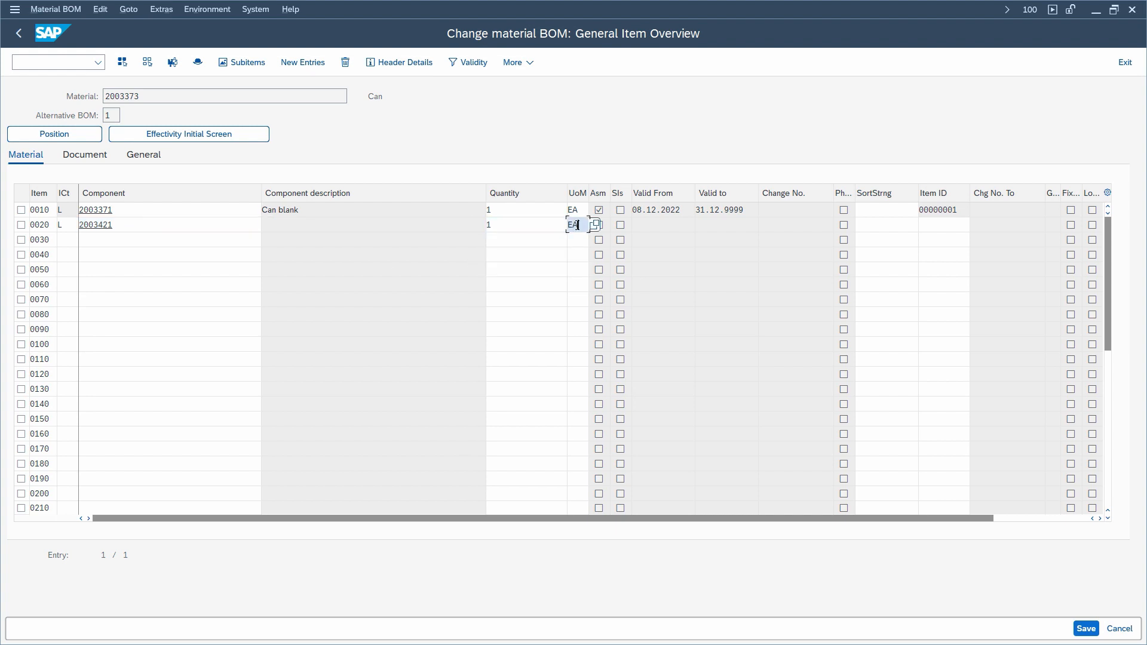
key("Return")
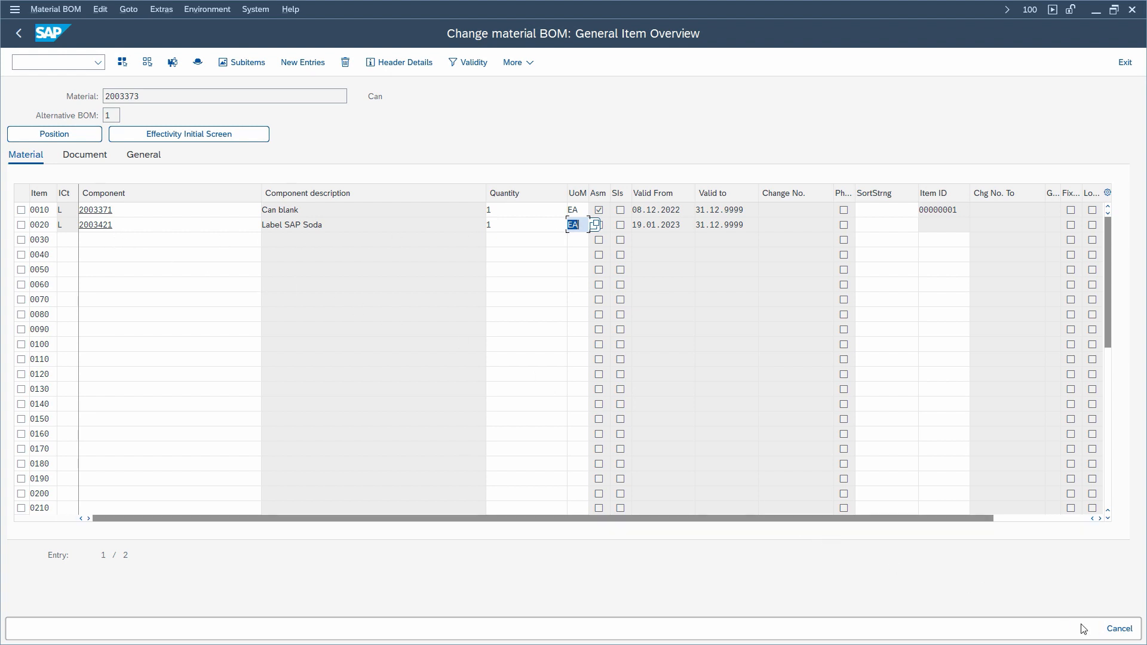
left_click(1084, 628)
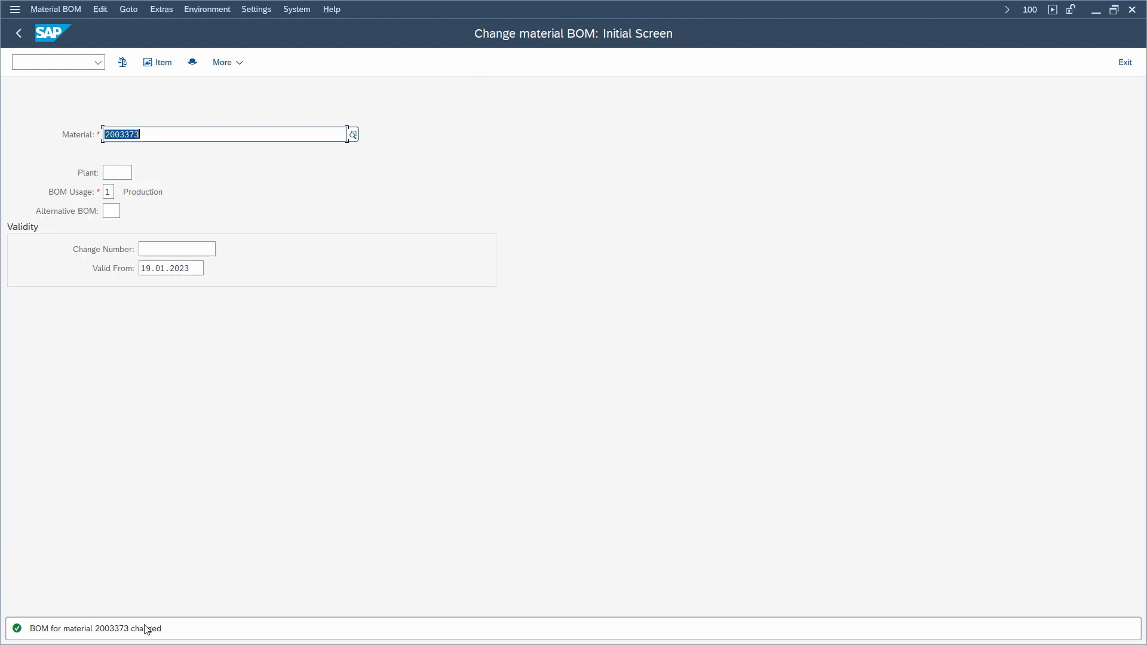
left_click(1132, 10)
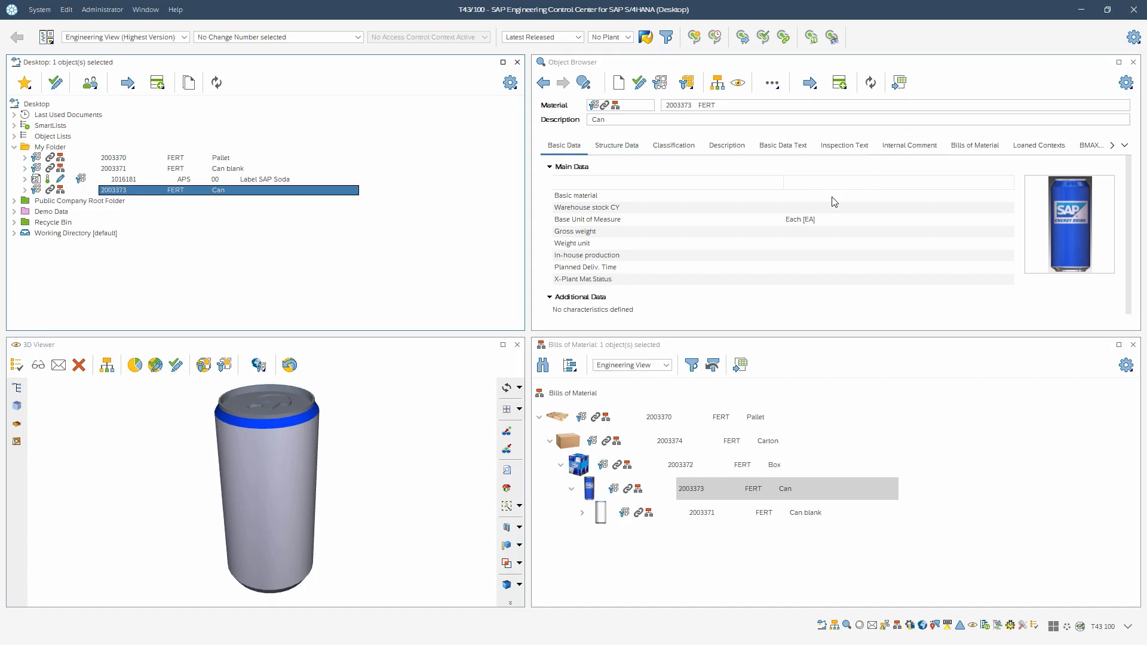
Step: Refresh the bill of material tree from the Pallet and select the Can to inspect its new label component
left_click(670, 418)
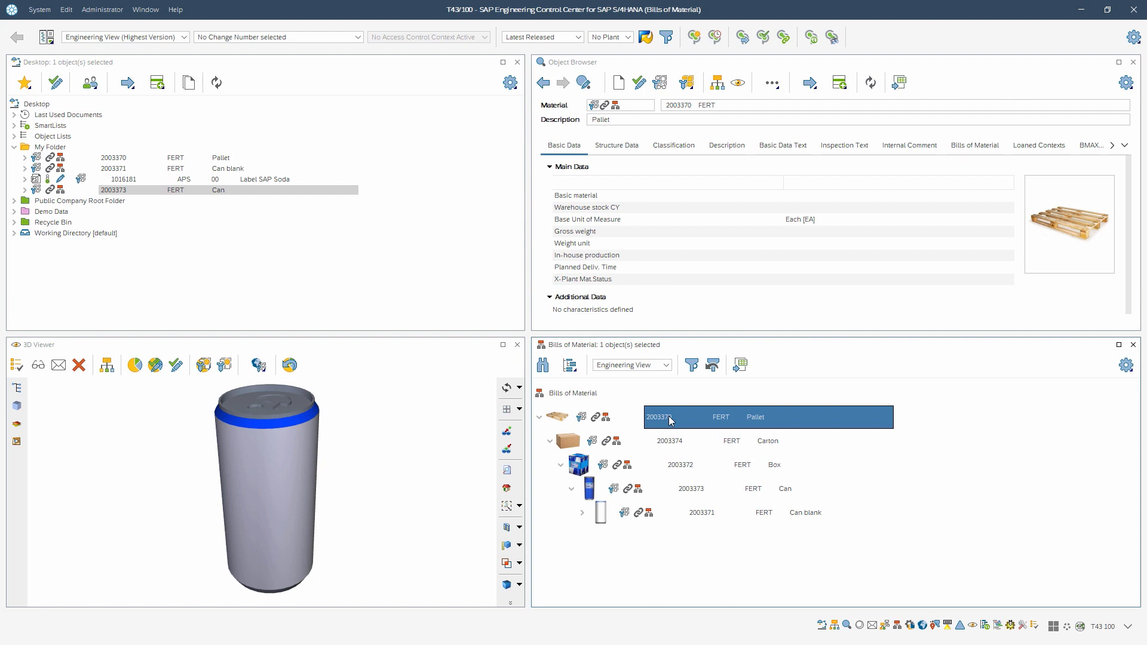
double_click(540, 418)
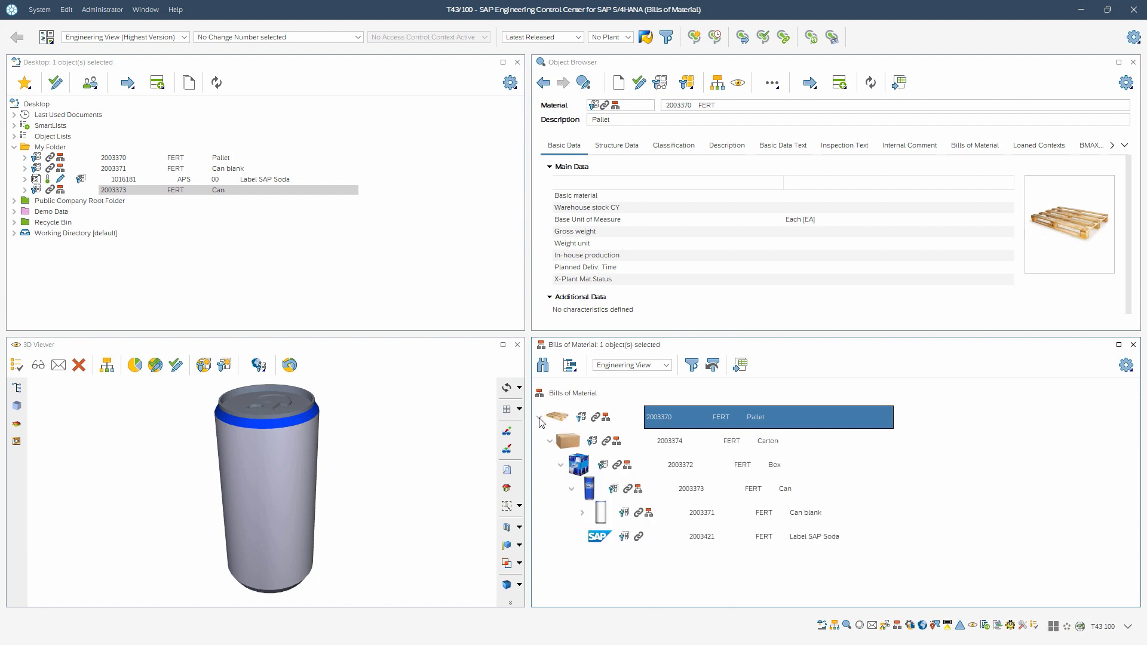
left_click(770, 445)
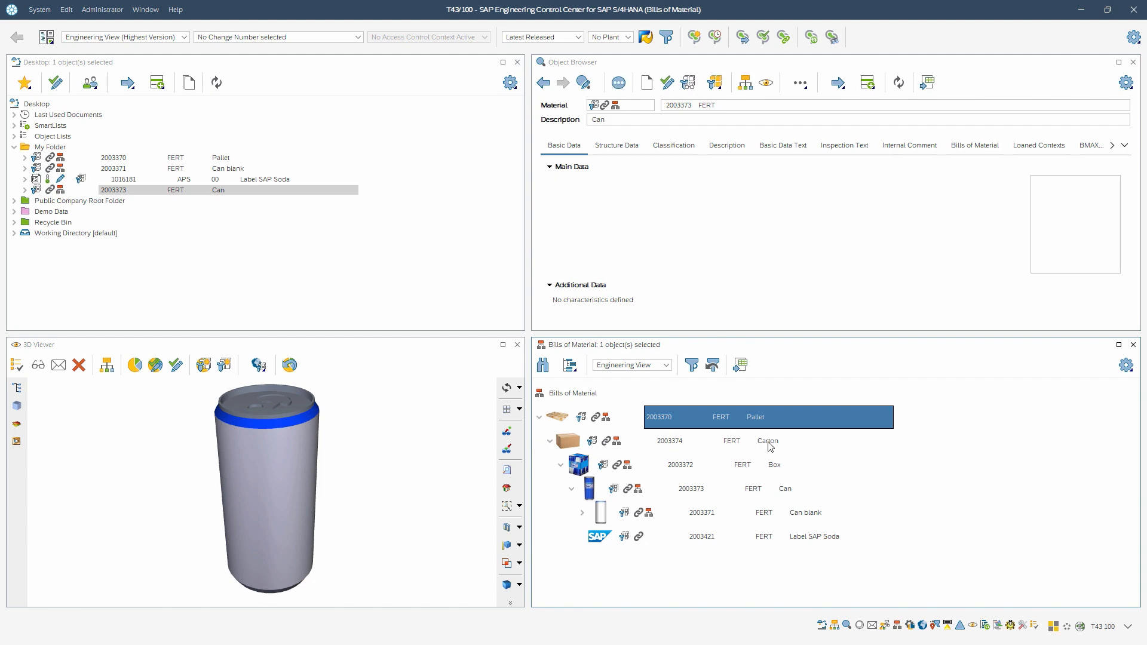
left_click(777, 488)
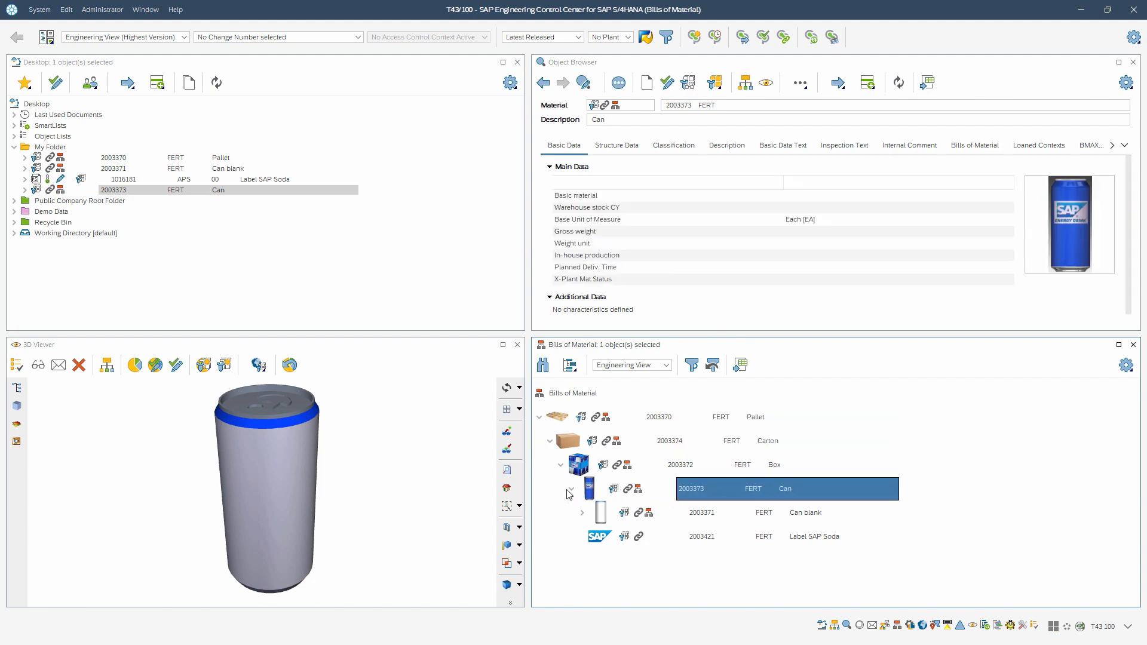